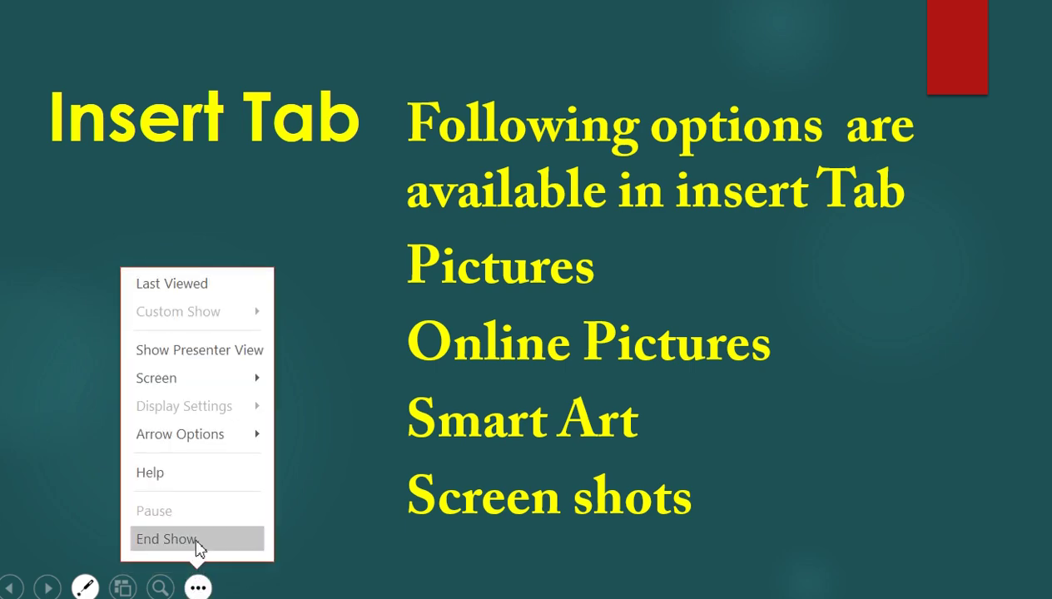
End the slide show and create a new presentation from the Madison template.
click(198, 543)
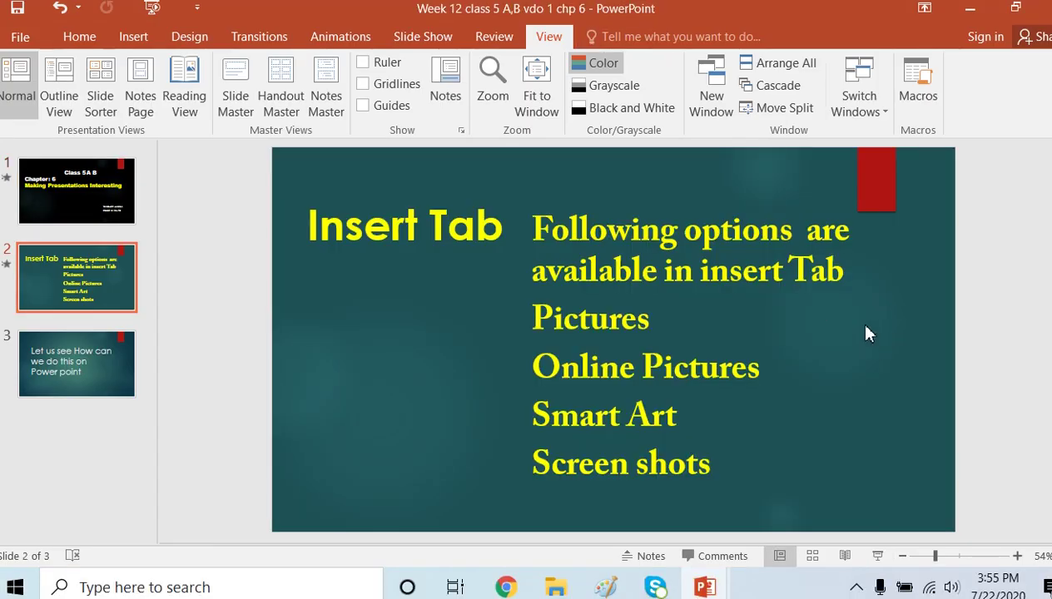
click(21, 39)
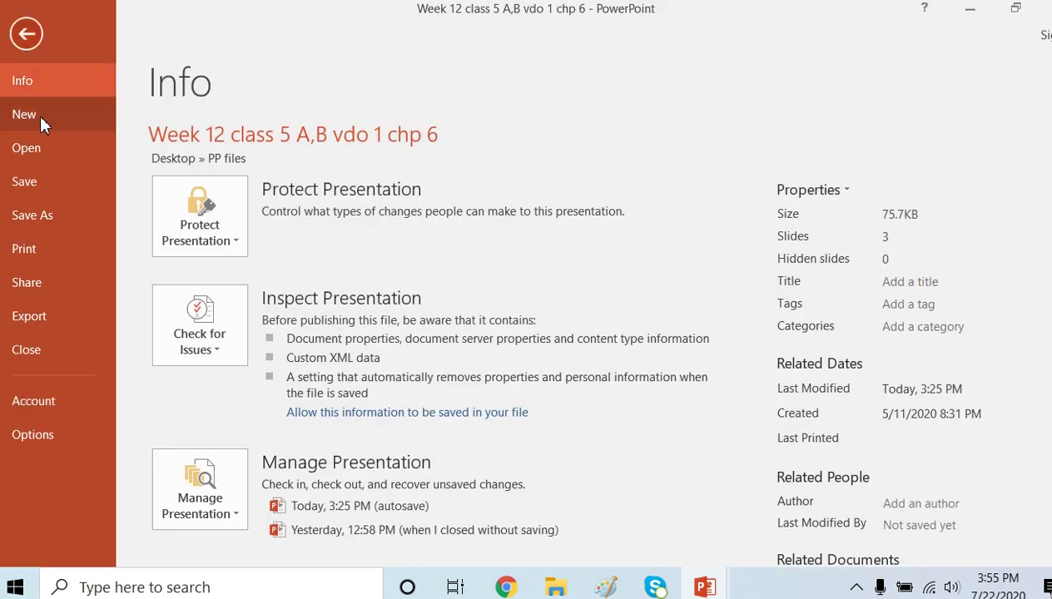
click(39, 114)
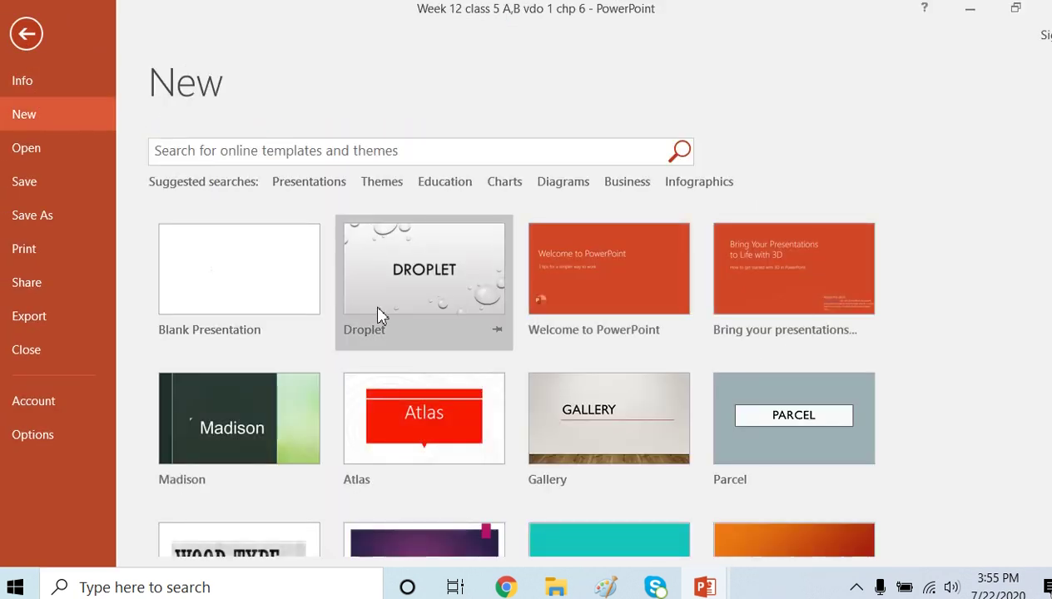
click(298, 380)
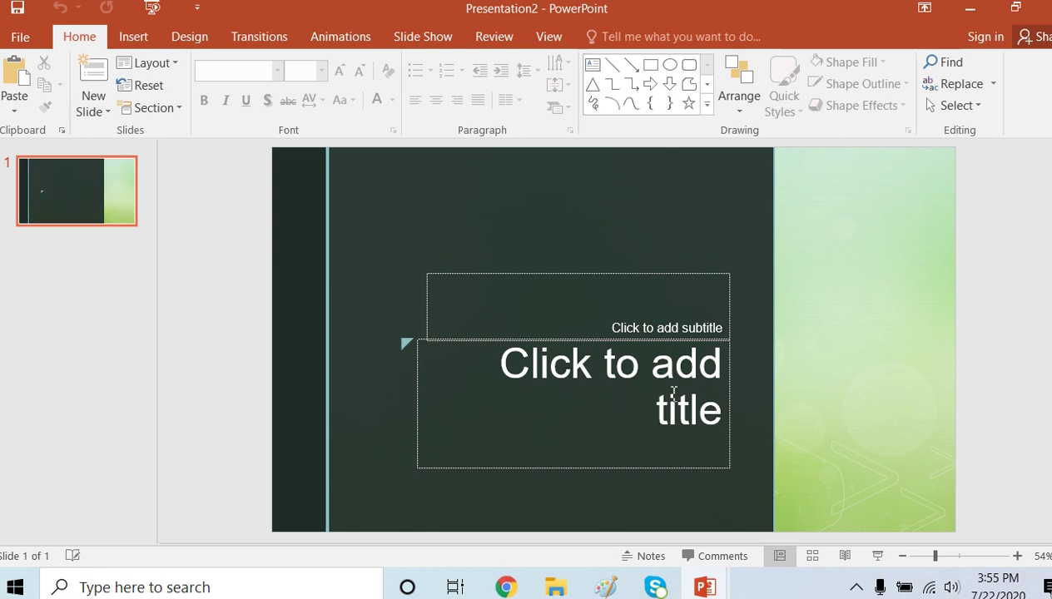
Start inserting a picture from the computer, then cancel the file chooser.
click(133, 39)
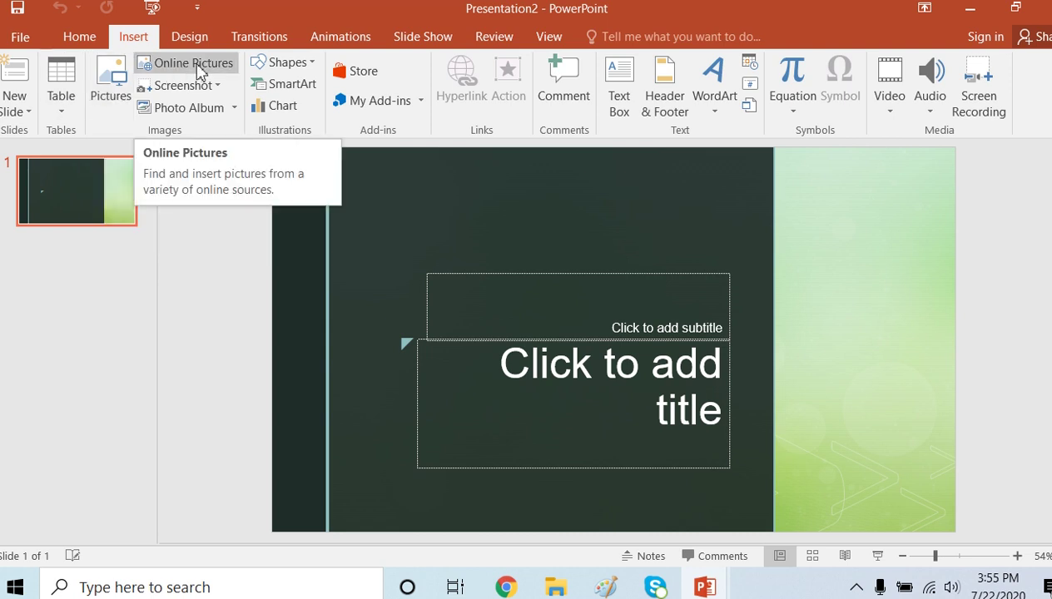
click(111, 88)
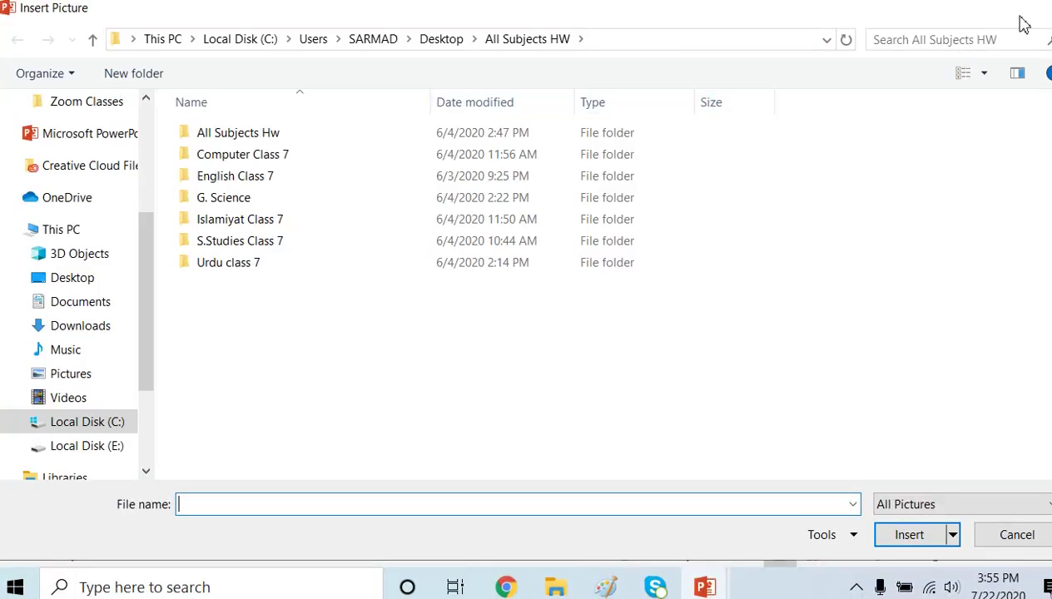
click(1013, 537)
Search Bing online pictures for 'paper clip' and select the coloured paper clips photo.
click(205, 68)
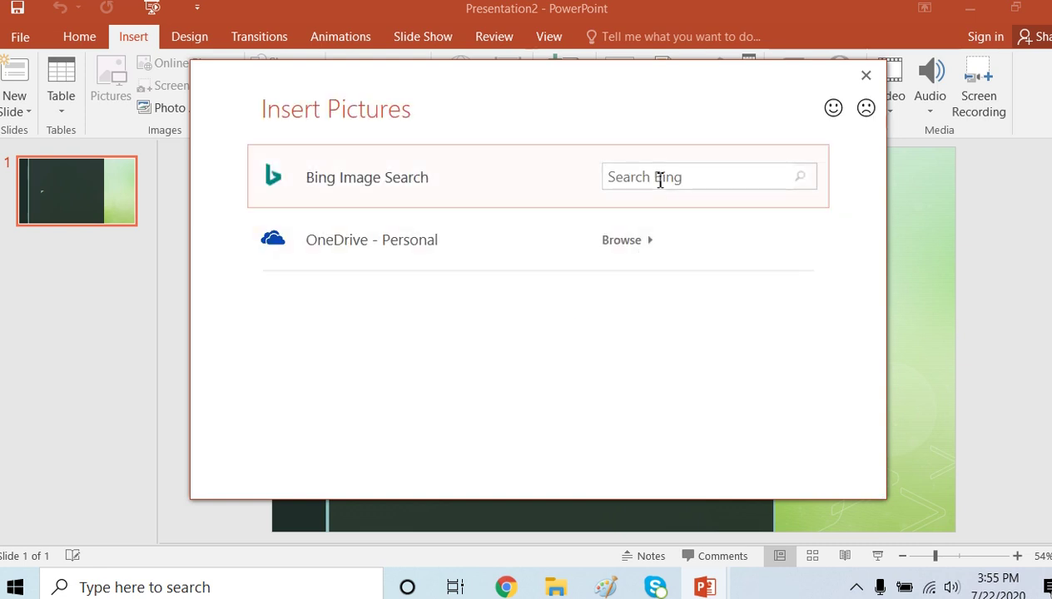
click(660, 180)
text(paper clip)
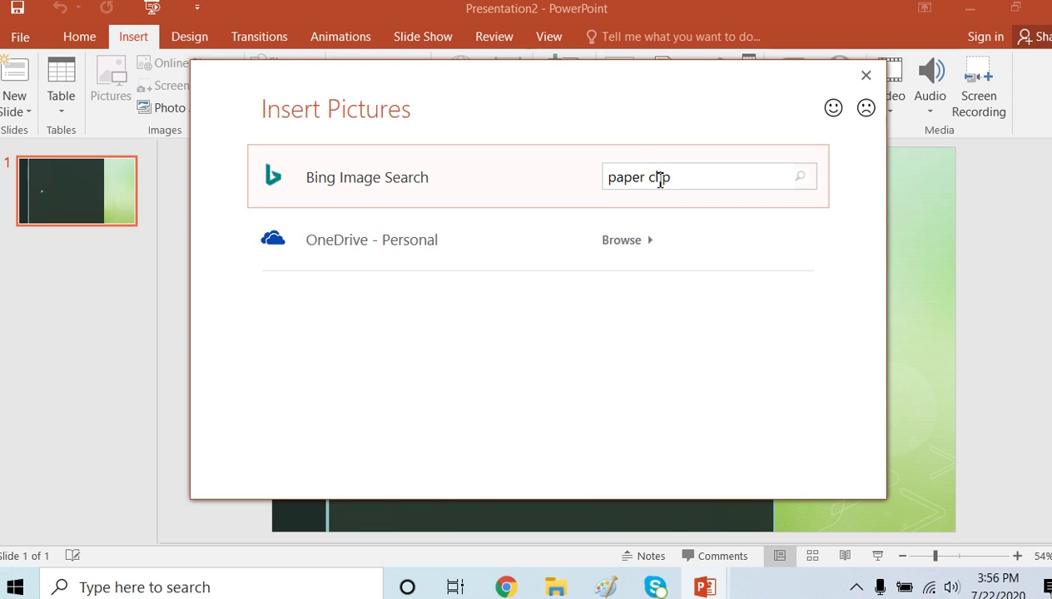
key(Return)
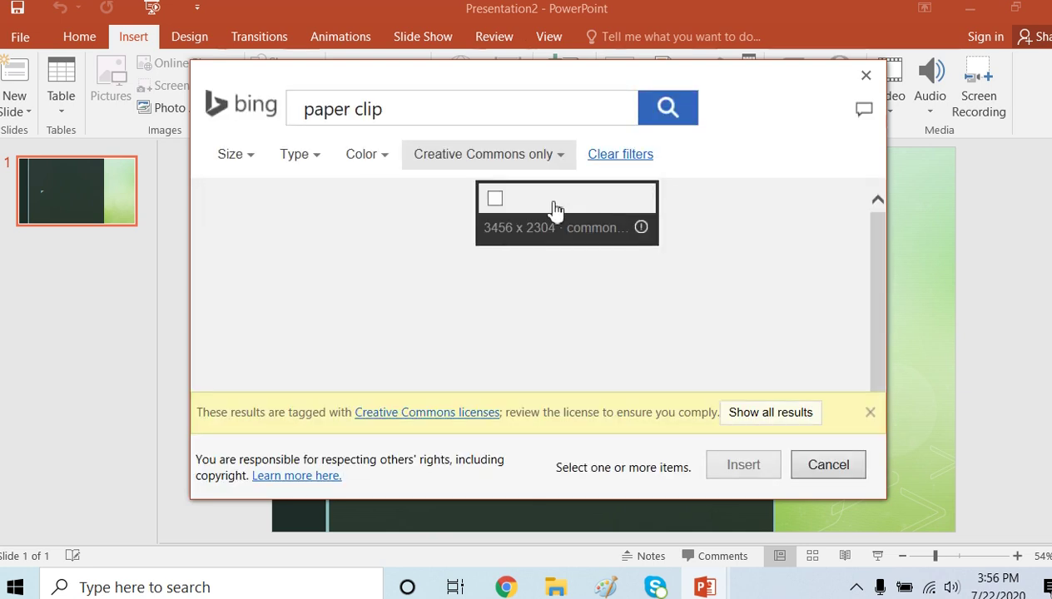
click(314, 250)
Insert the coloured paper clips photo and shrink it into the slide's lower-left corner.
click(742, 466)
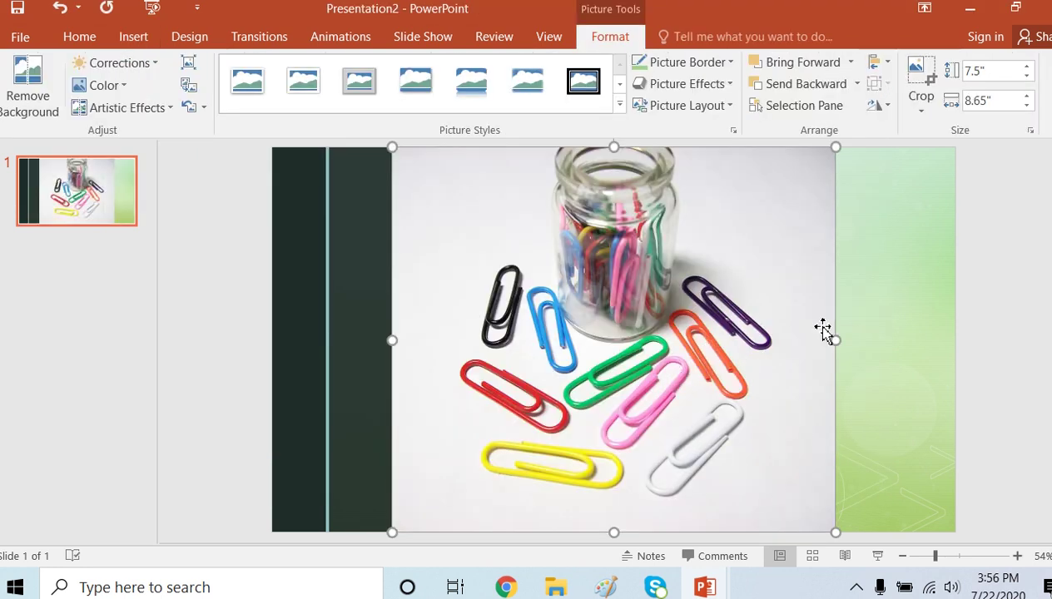
mouse_move(834, 149)
mouse_down()
mouse_move(756, 282)
mouse_move(670, 369)
mouse_move(551, 449)
mouse_up()
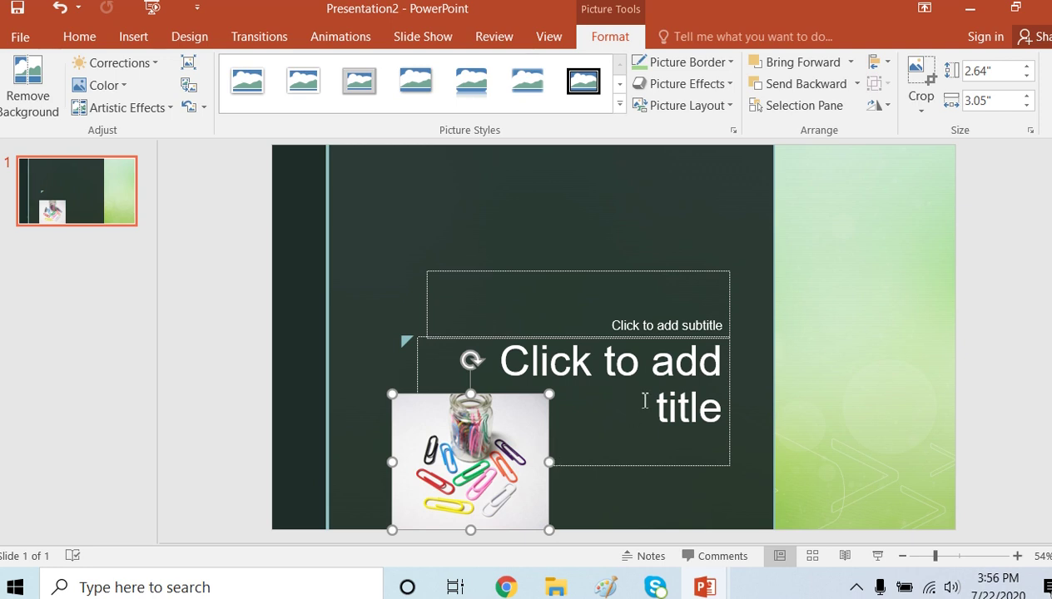
click(130, 44)
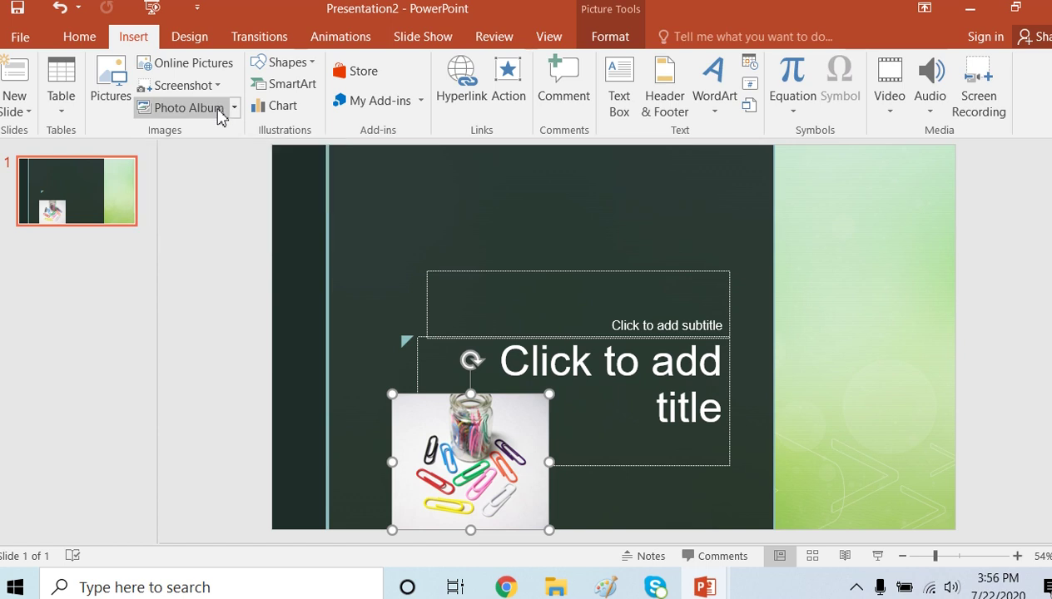
Draw a Plus equation shape on the right side of the title slide.
click(305, 68)
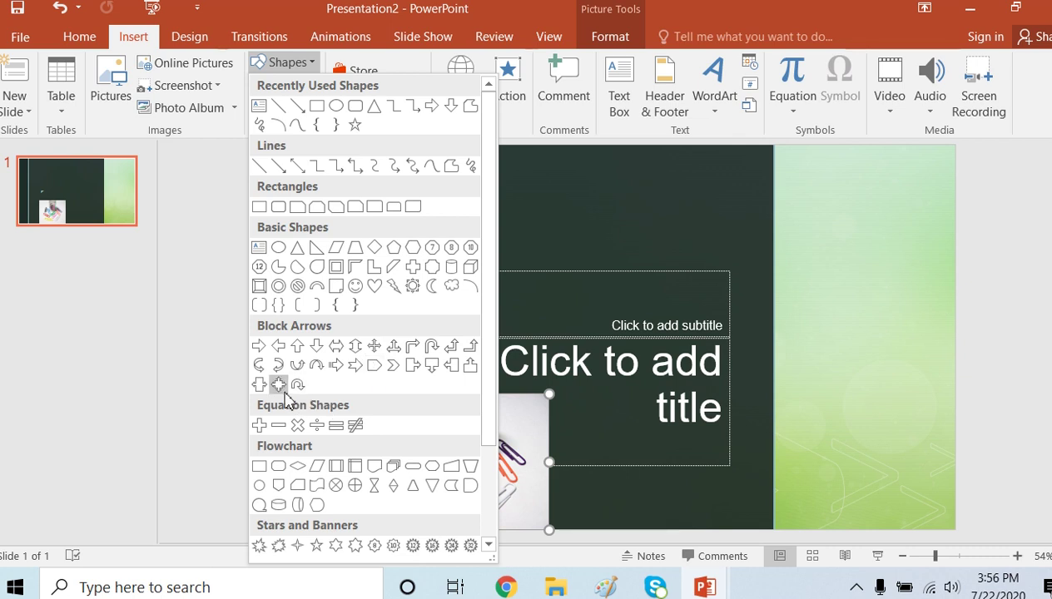
click(260, 425)
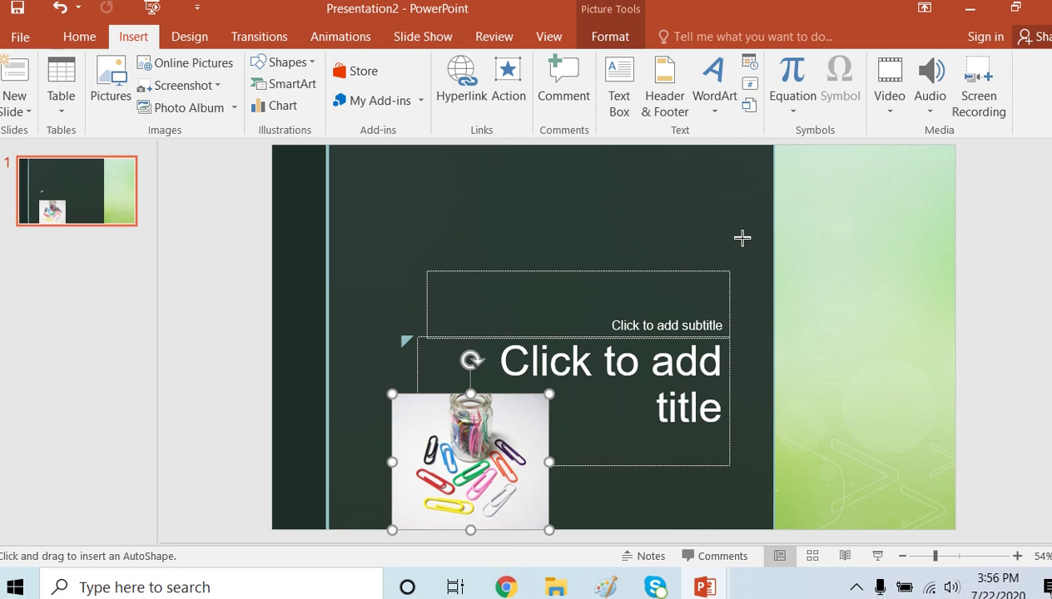
mouse_move(741, 237)
mouse_down()
mouse_move(830, 340)
mouse_move(848, 341)
mouse_up()
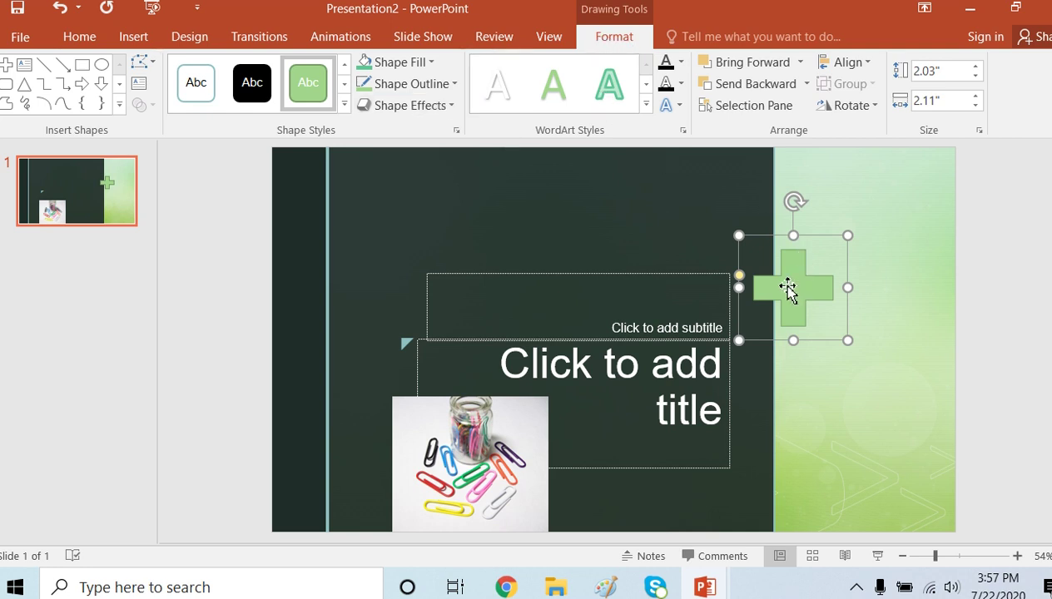
Give the plus sign the orange theme style, red text fill and dark red text outline.
click(345, 104)
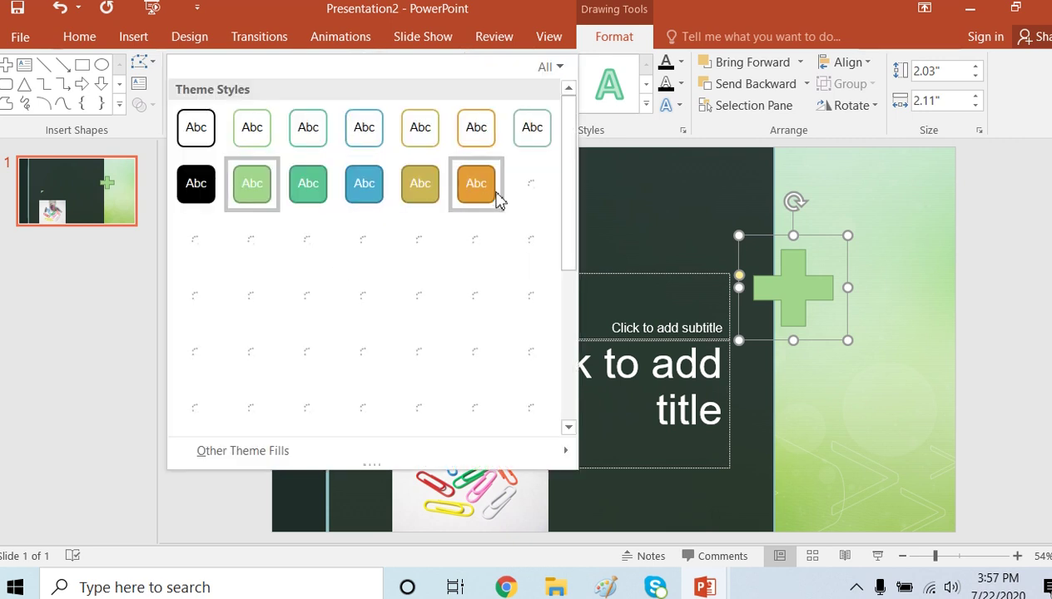
click(476, 184)
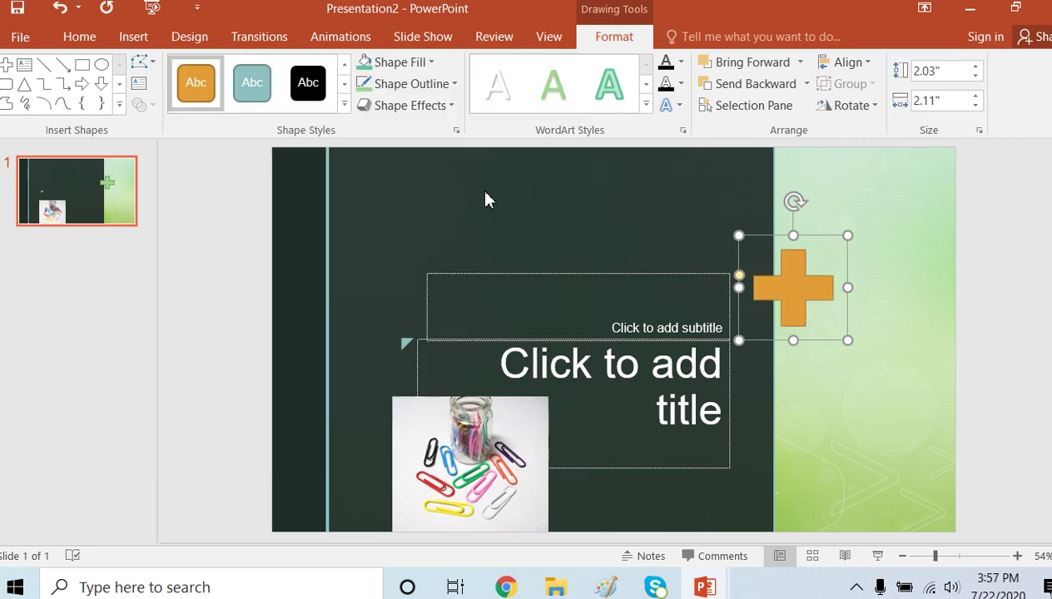
click(681, 62)
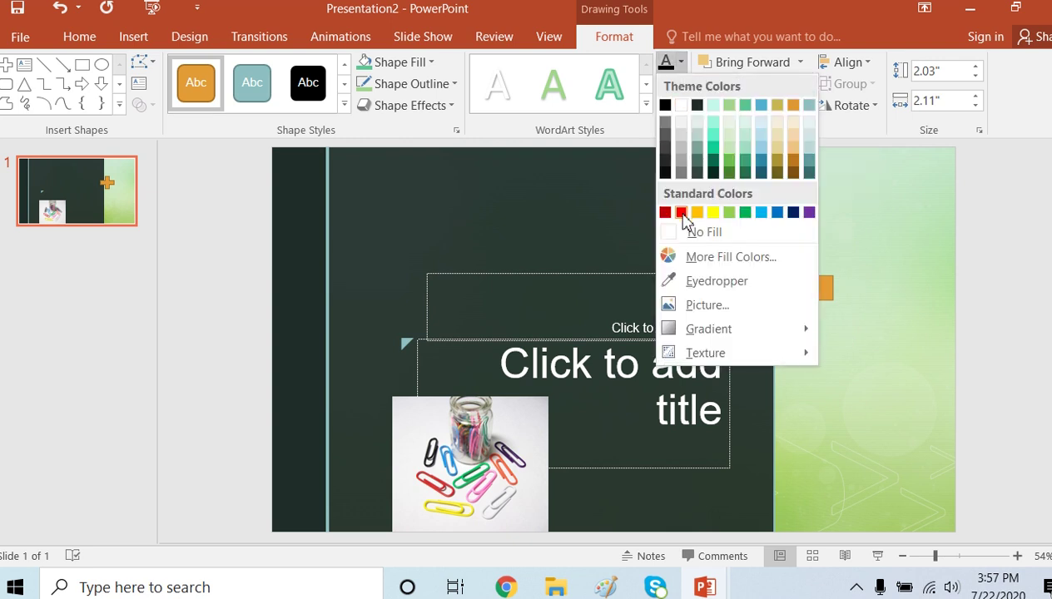
click(681, 212)
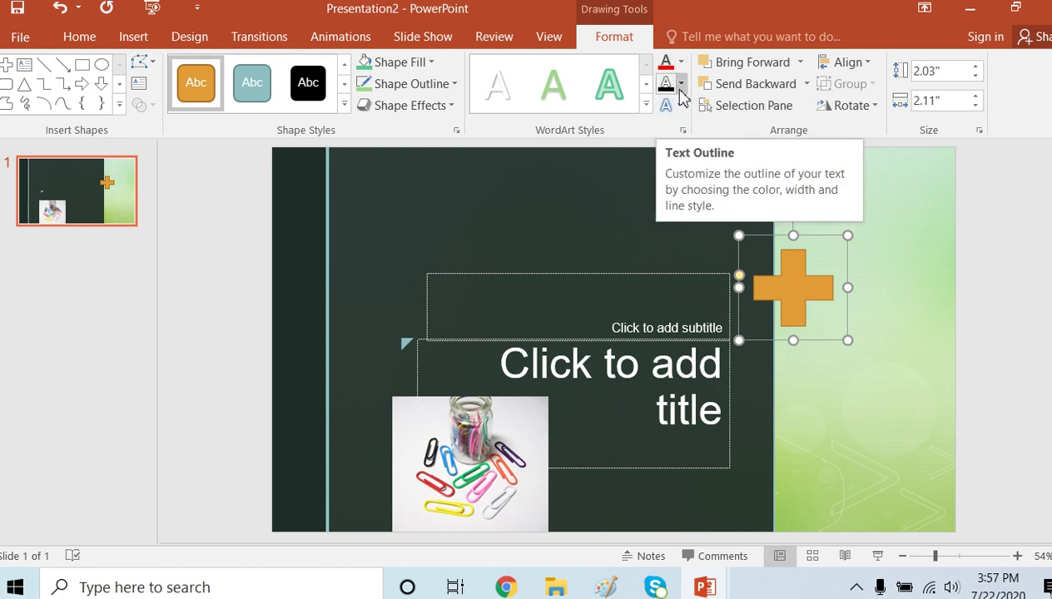
click(681, 84)
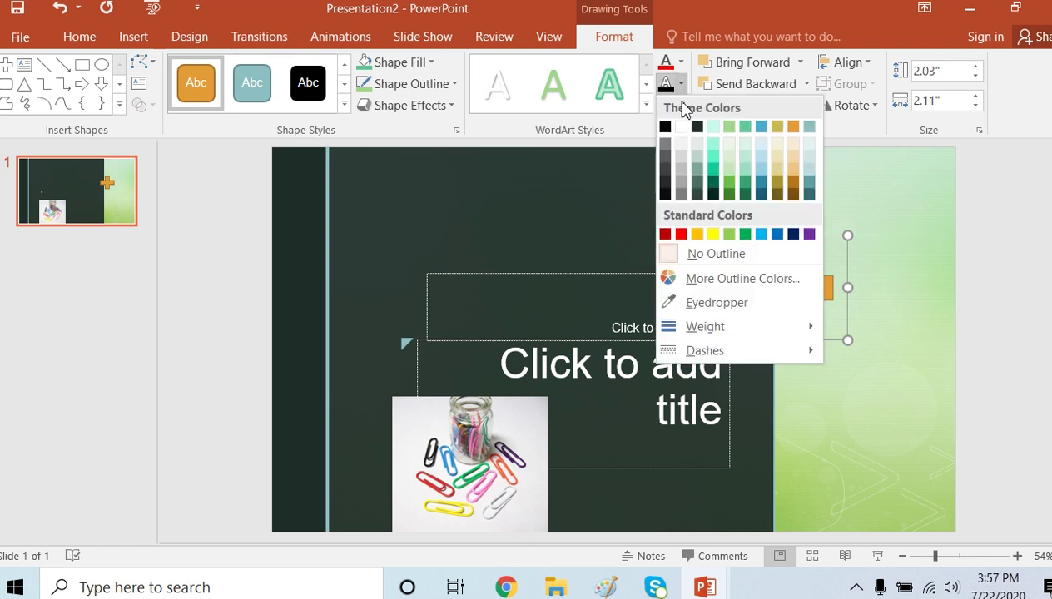
click(665, 234)
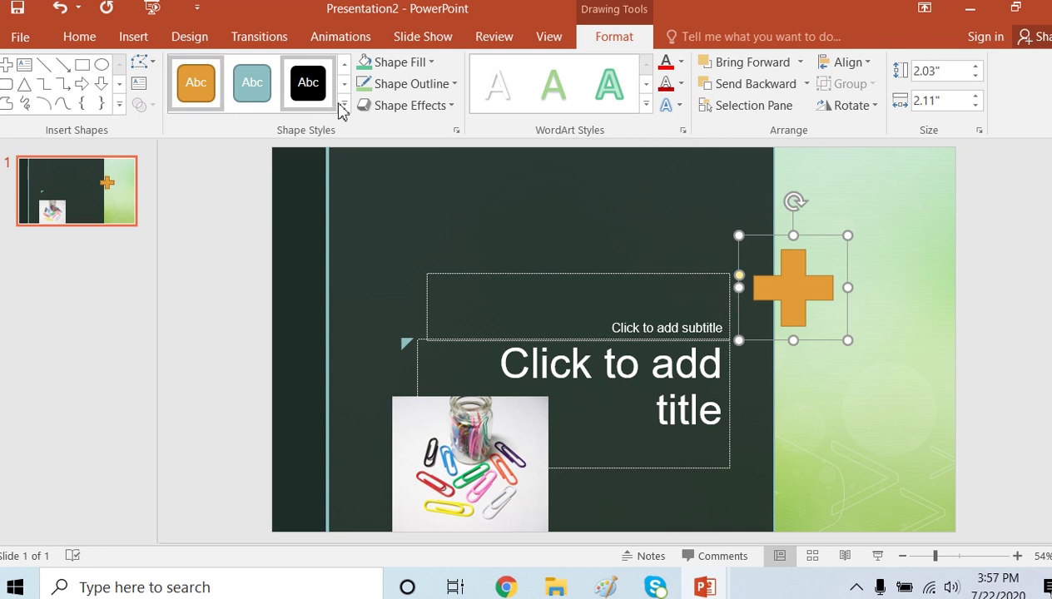
Fill the plus sign red, change its outline, and browse Shape Effects without applying one.
click(432, 62)
click(379, 212)
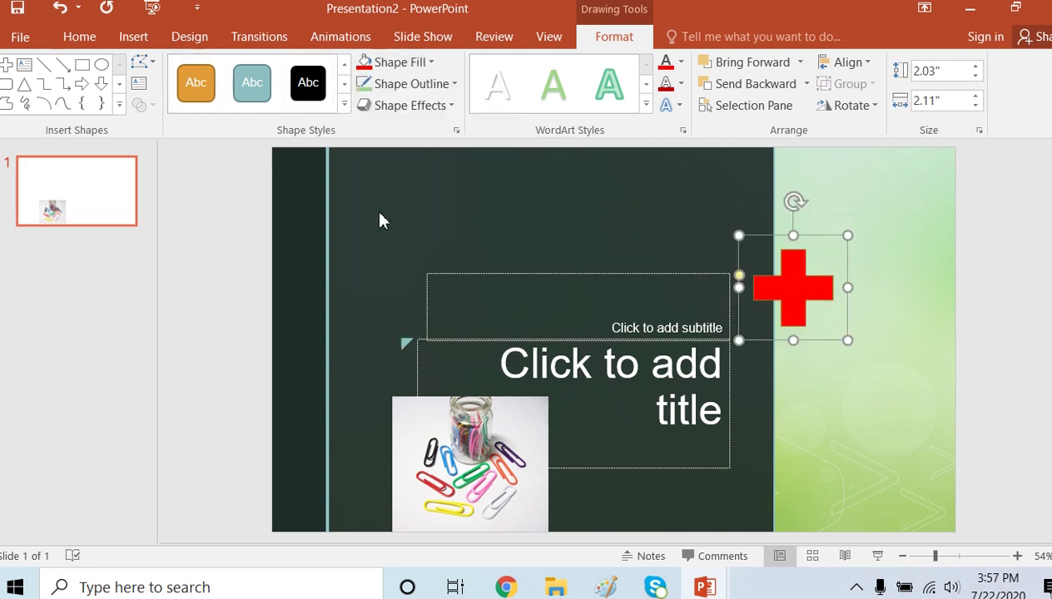
click(441, 87)
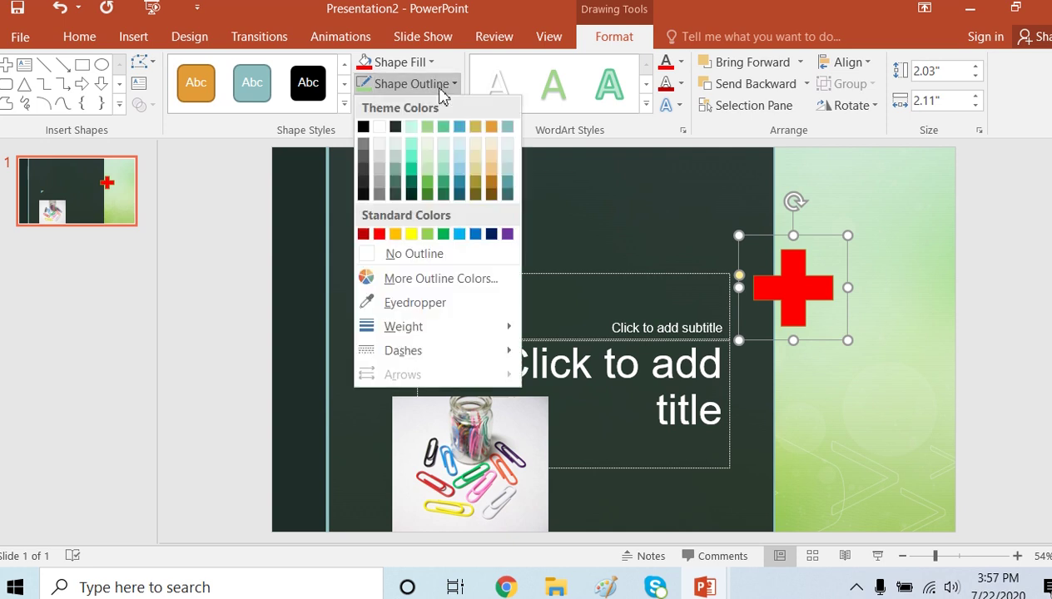
click(482, 239)
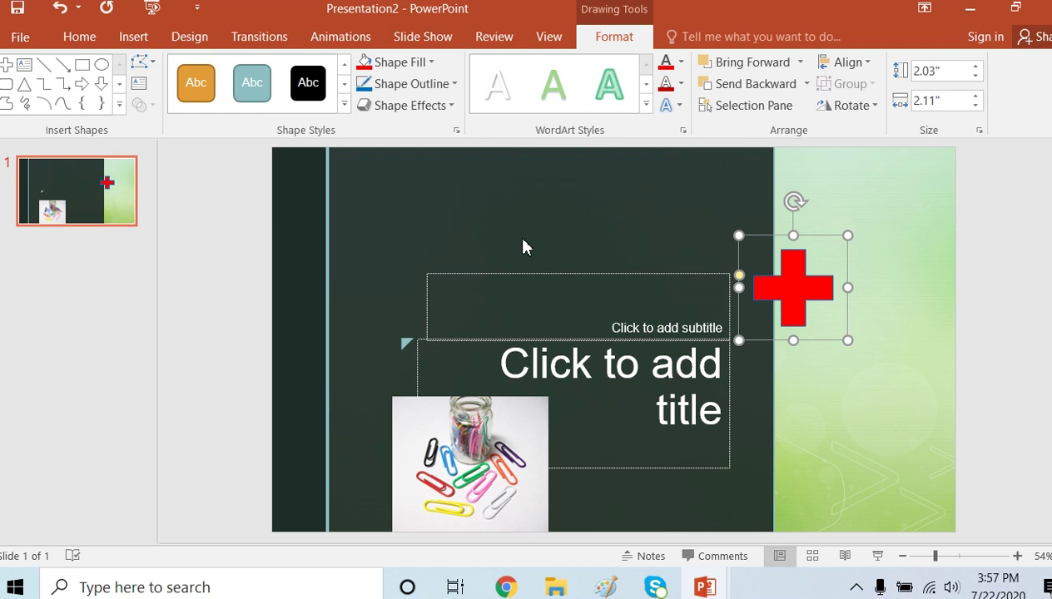
click(453, 107)
mouse_move(448, 399)
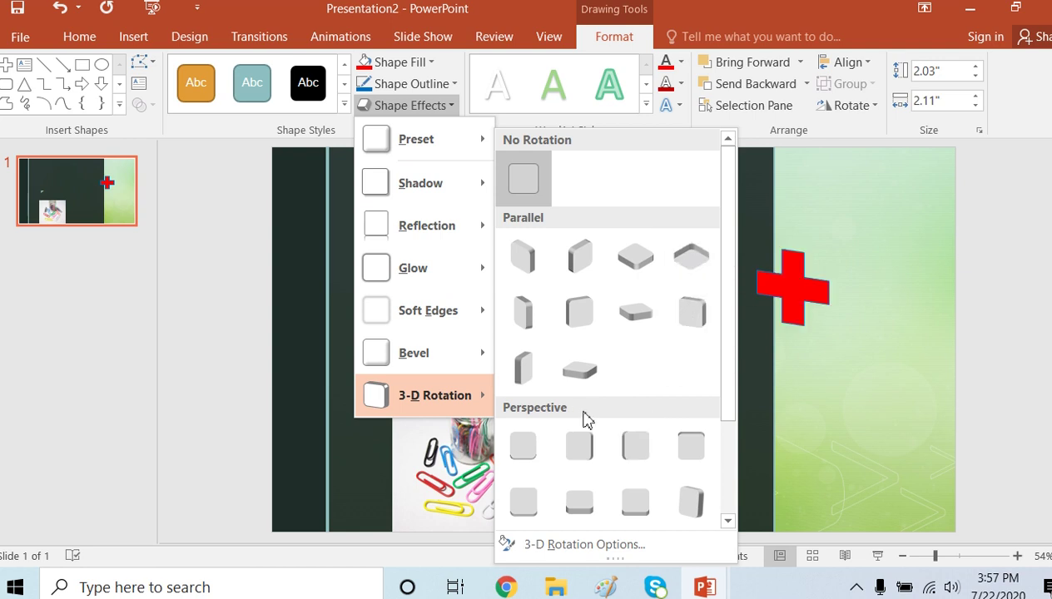
click(903, 398)
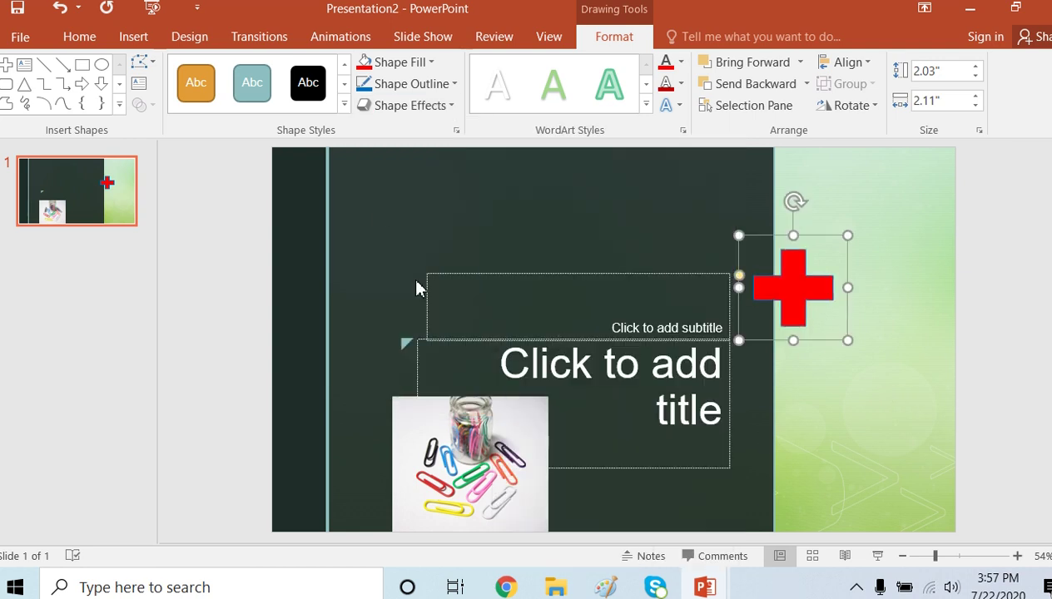
Insert a Converging Text SmartArt graphic from the Process category onto the title slide.
click(135, 42)
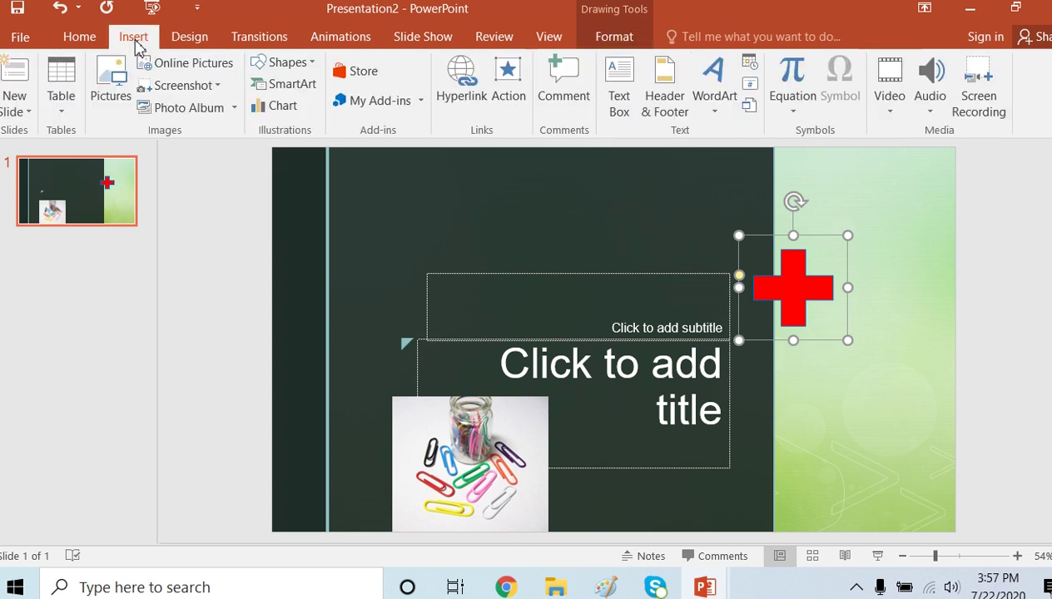
click(291, 86)
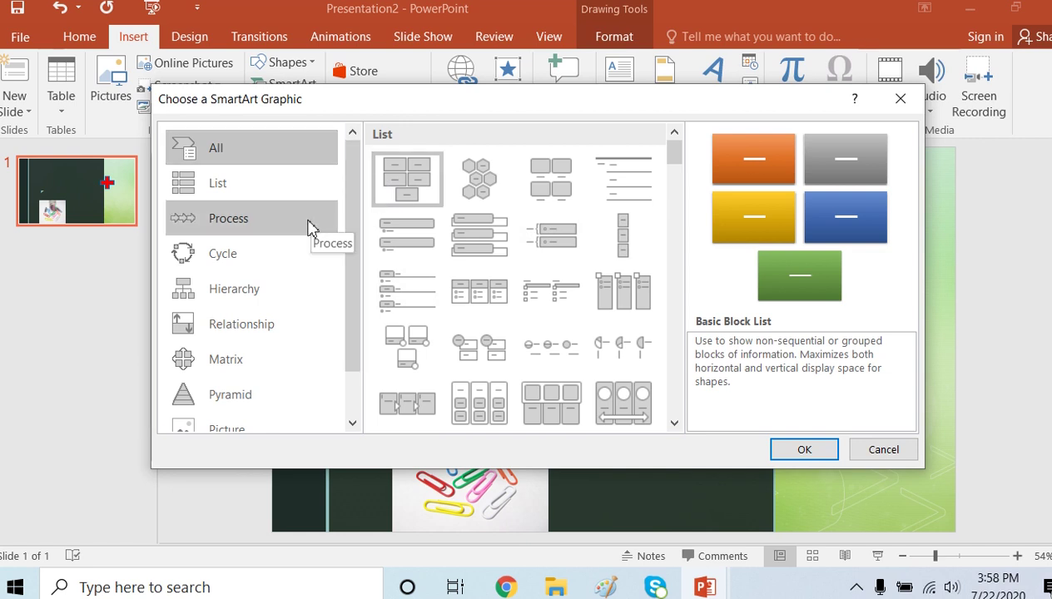
click(239, 191)
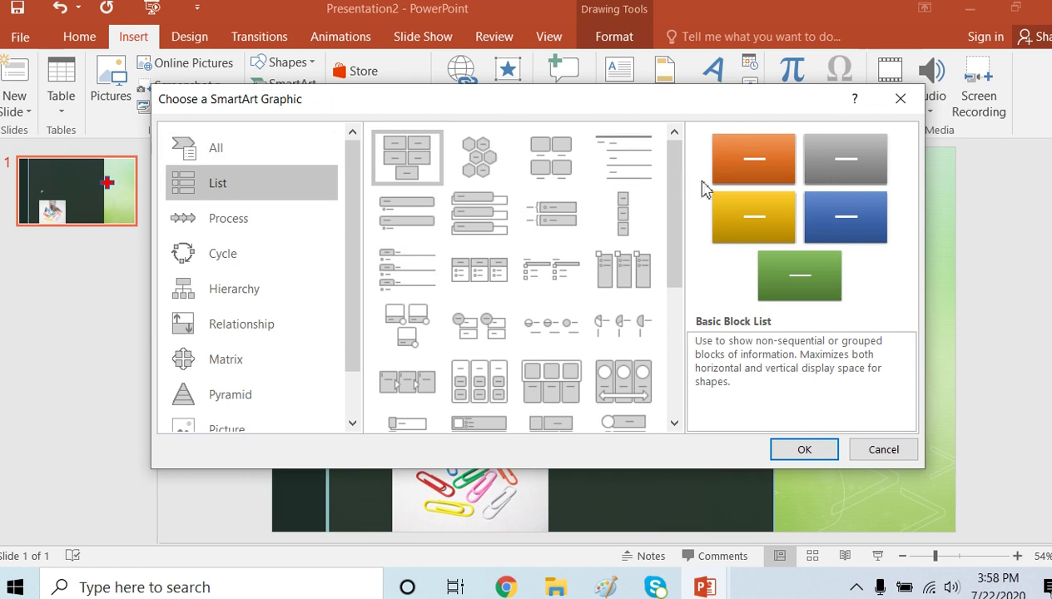
click(286, 228)
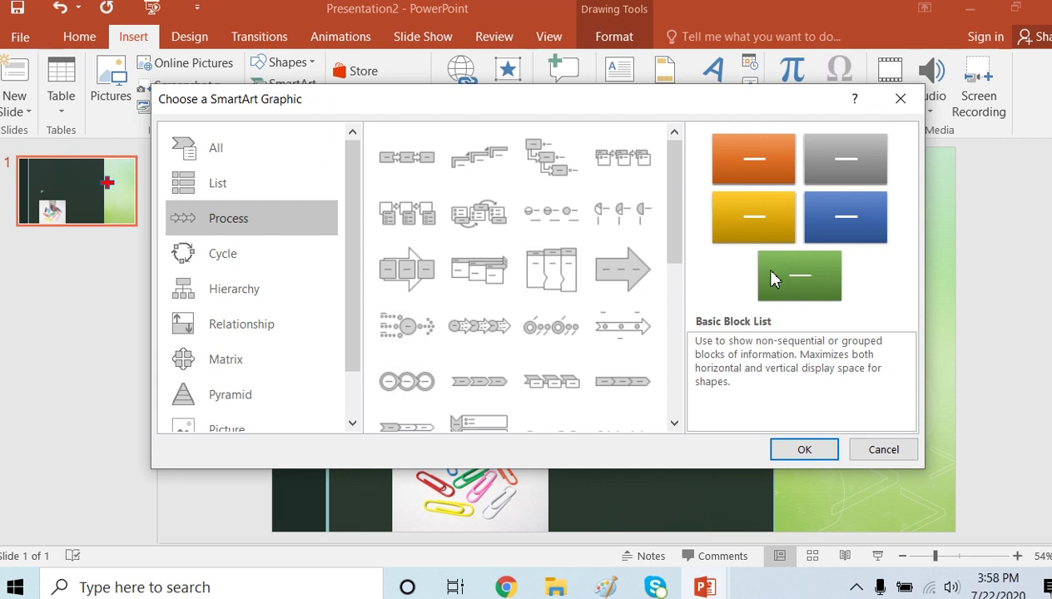
click(412, 329)
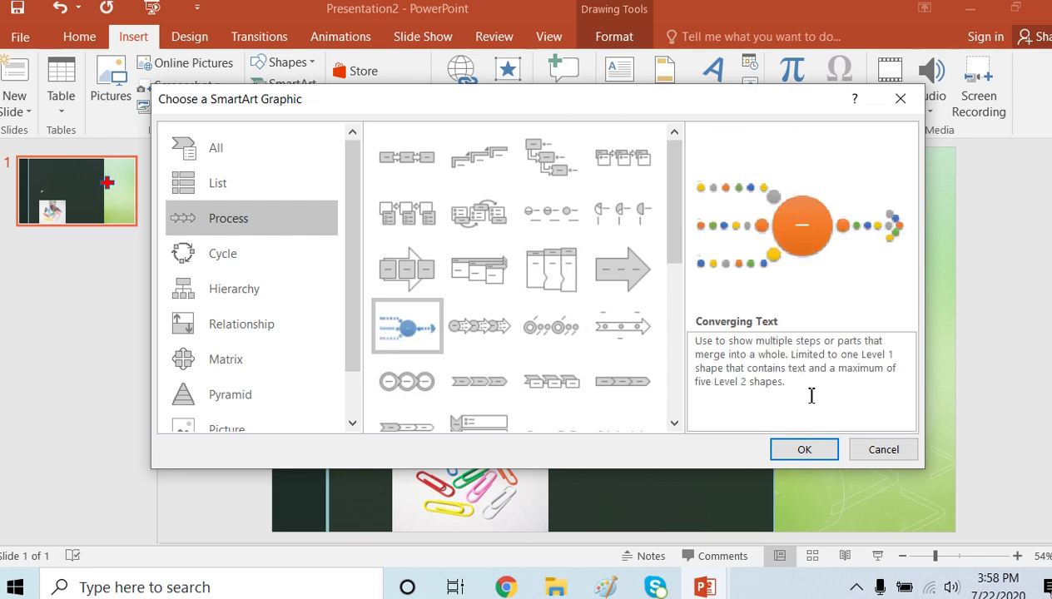
click(804, 451)
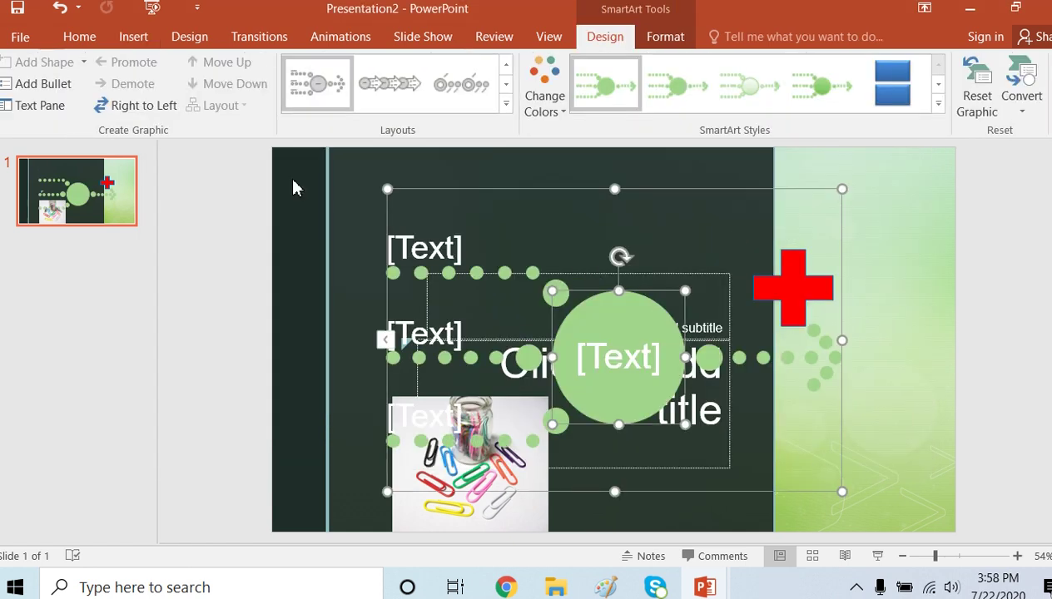
Duplicate the slide and delete the copy's SmartArt graphic, paper clip photo and red cross.
click(87, 42)
click(106, 114)
click(146, 454)
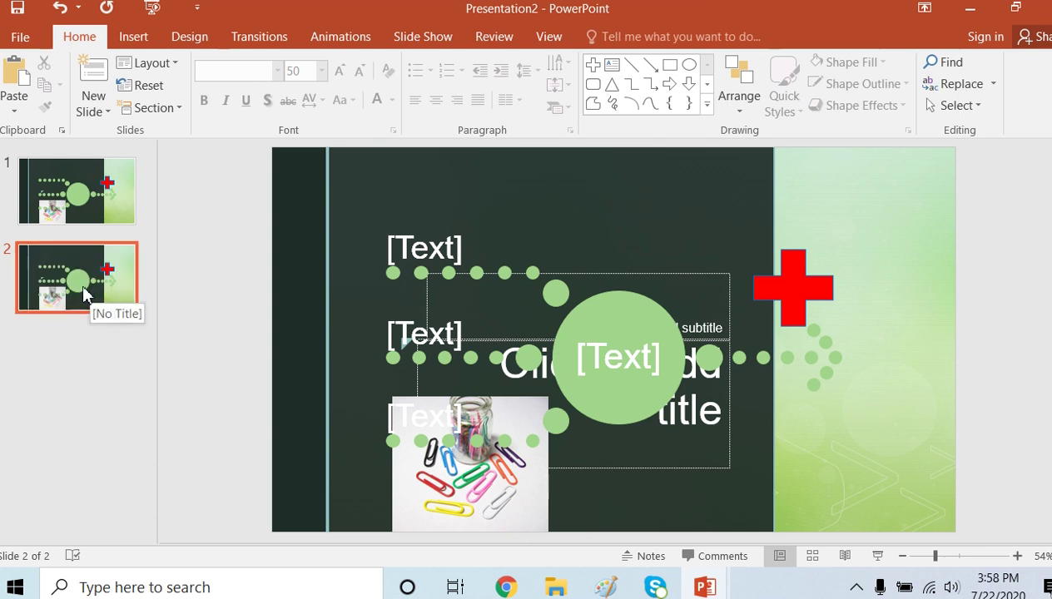
click(537, 333)
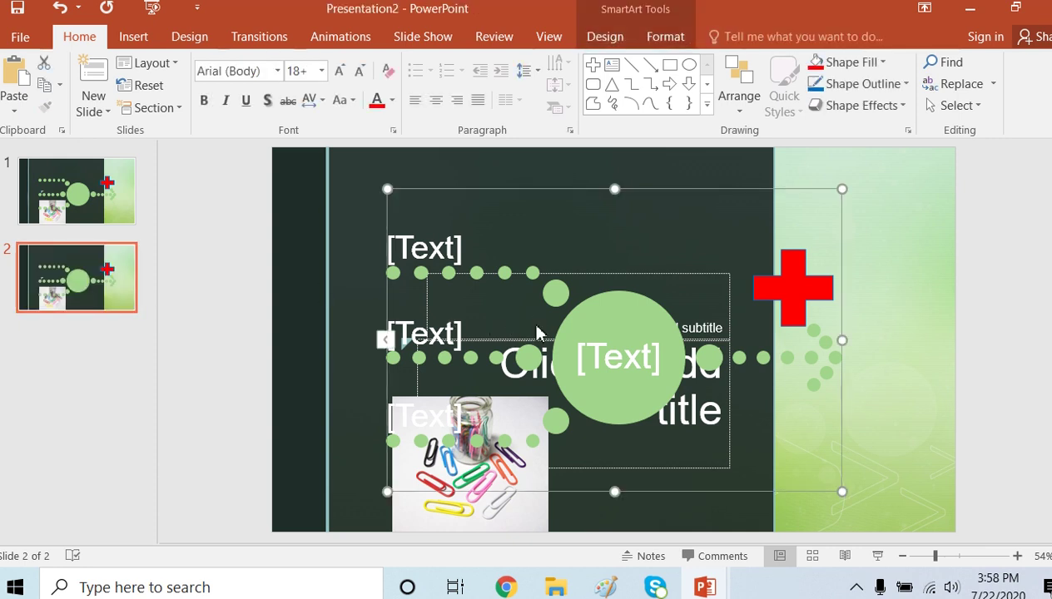
key(Delete)
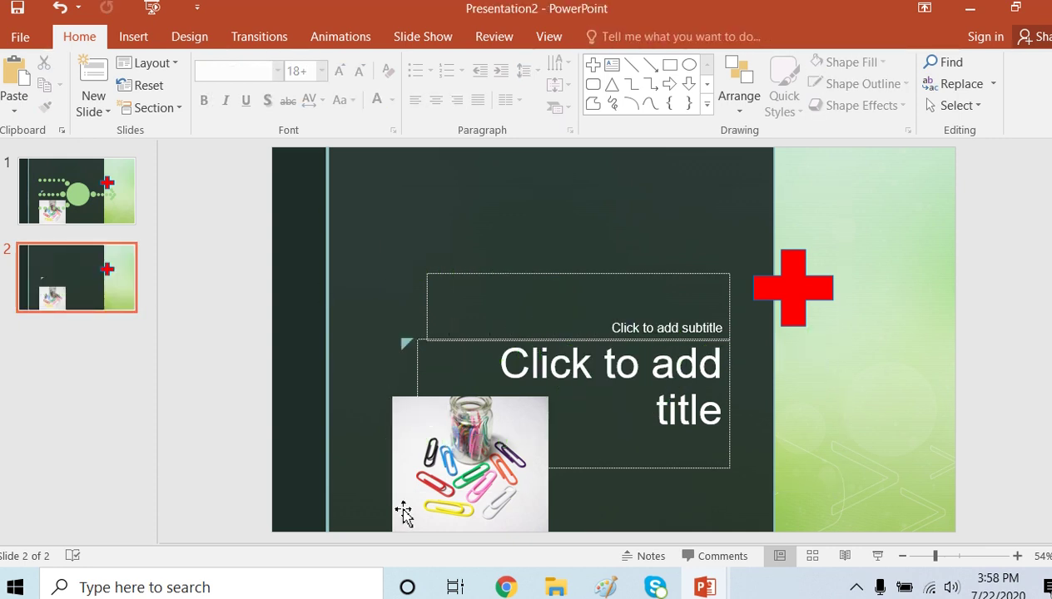
click(469, 493)
key(Delete)
click(787, 318)
key(Delete)
Move the subtitle to the top-left and the title to the upper right, shortening the title box.
click(678, 370)
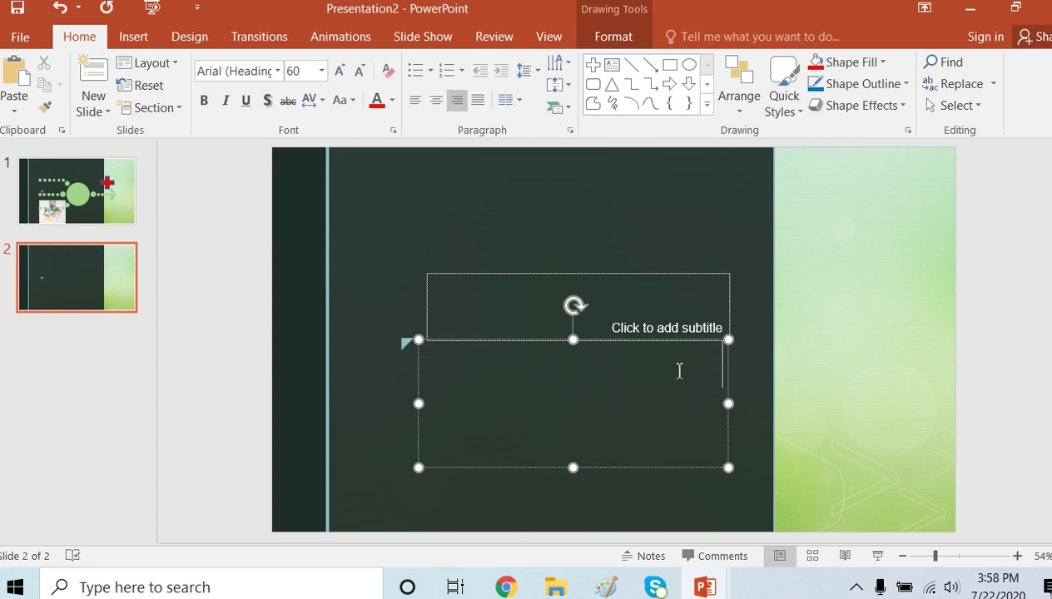
click(653, 296)
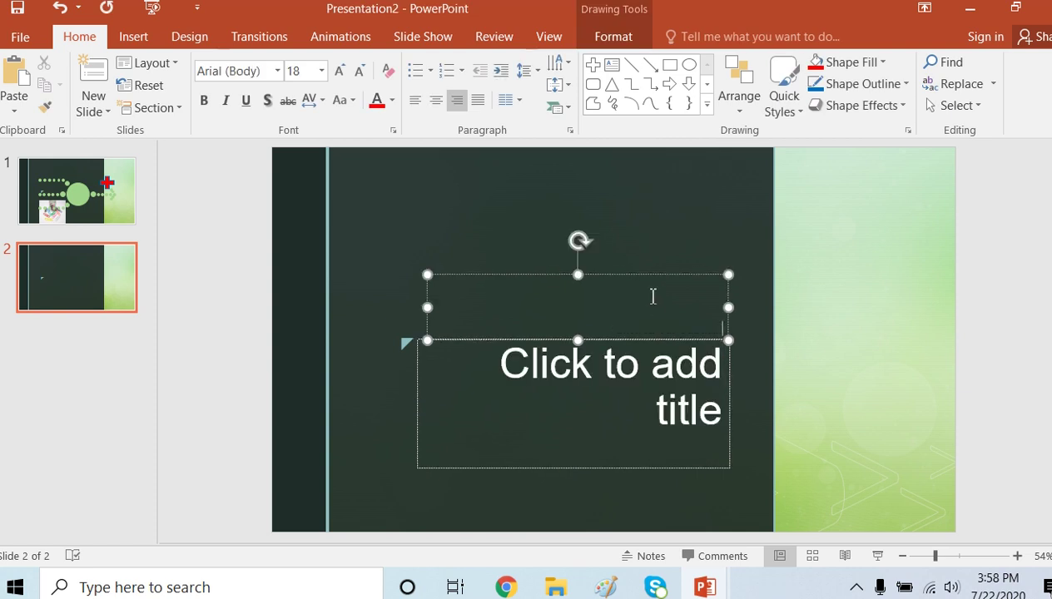
drag(567, 278, 402, 160)
click(586, 350)
drag(587, 345, 776, 160)
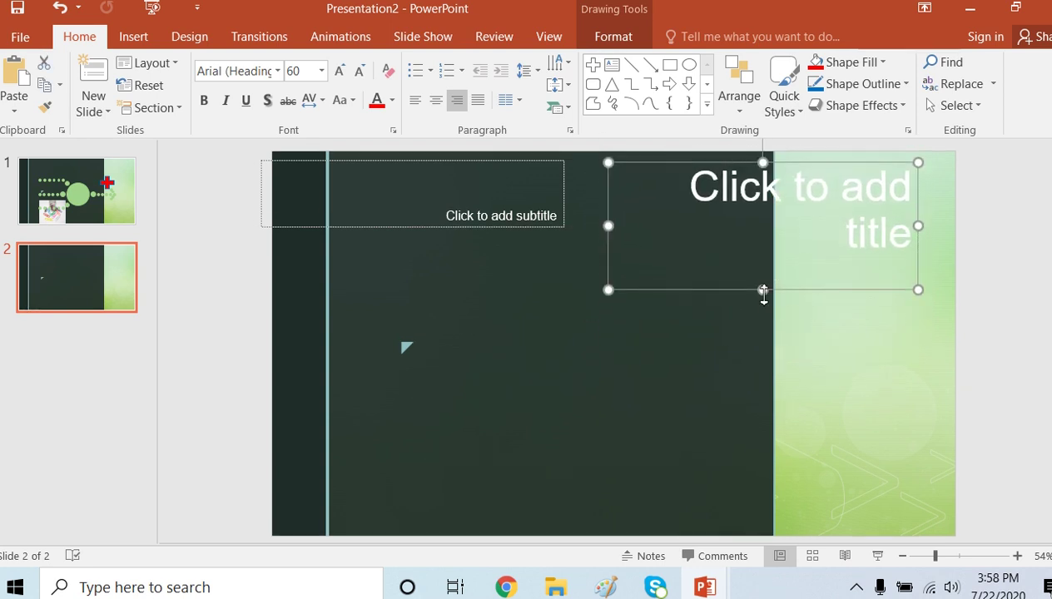
drag(764, 293, 781, 220)
Insert a Basic Cycle SmartArt graphic from the Cycle category onto slide 2.
click(141, 39)
click(306, 86)
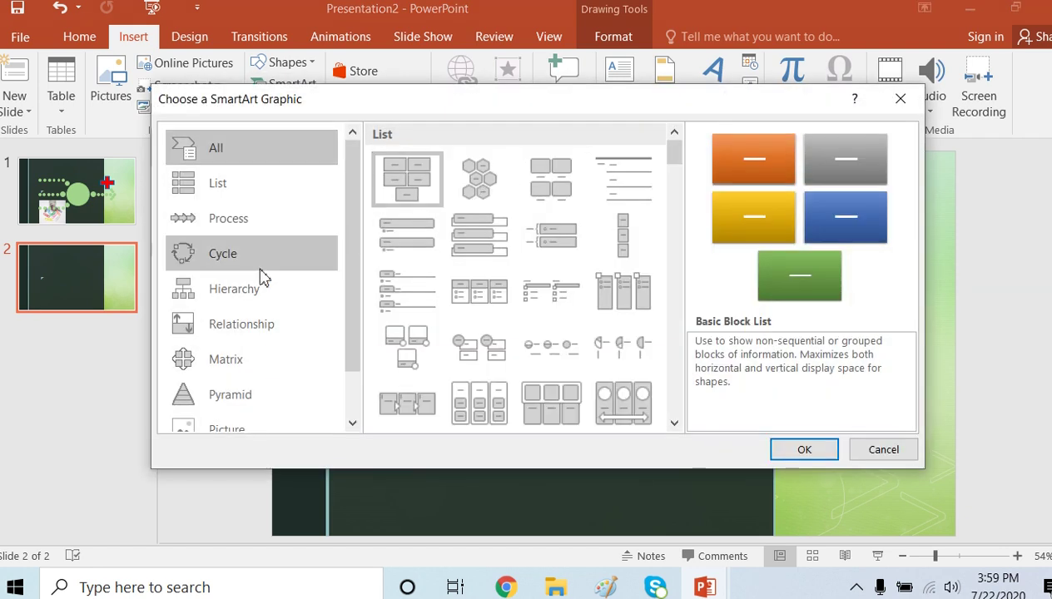
click(238, 253)
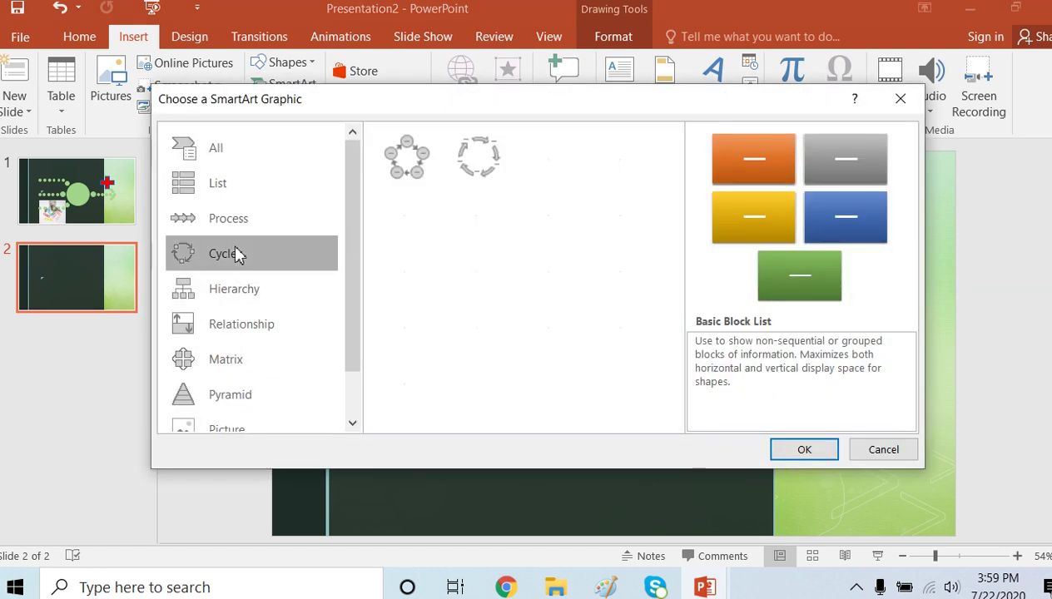
click(403, 170)
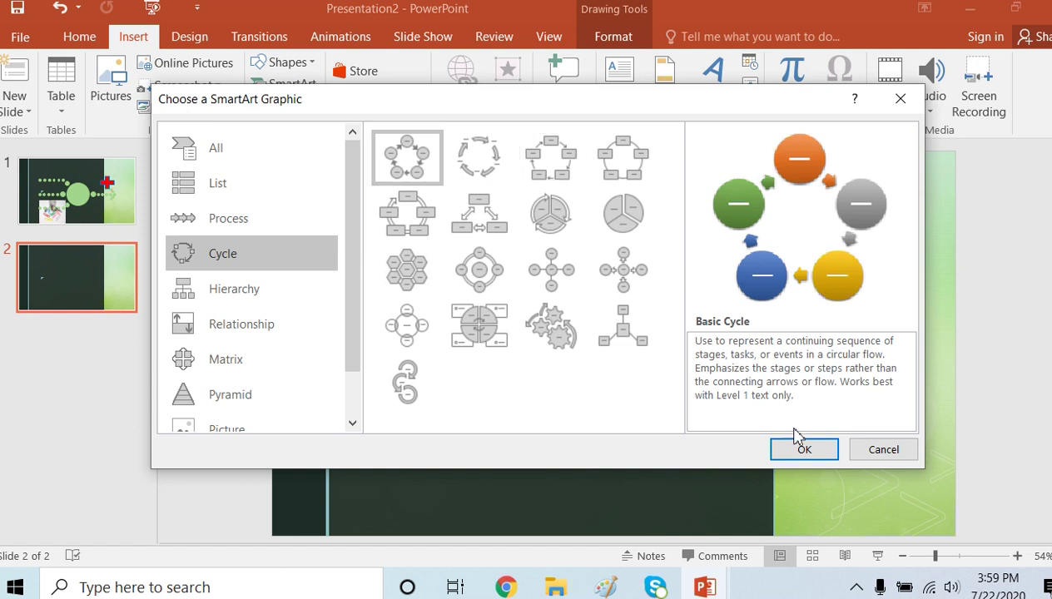
click(805, 451)
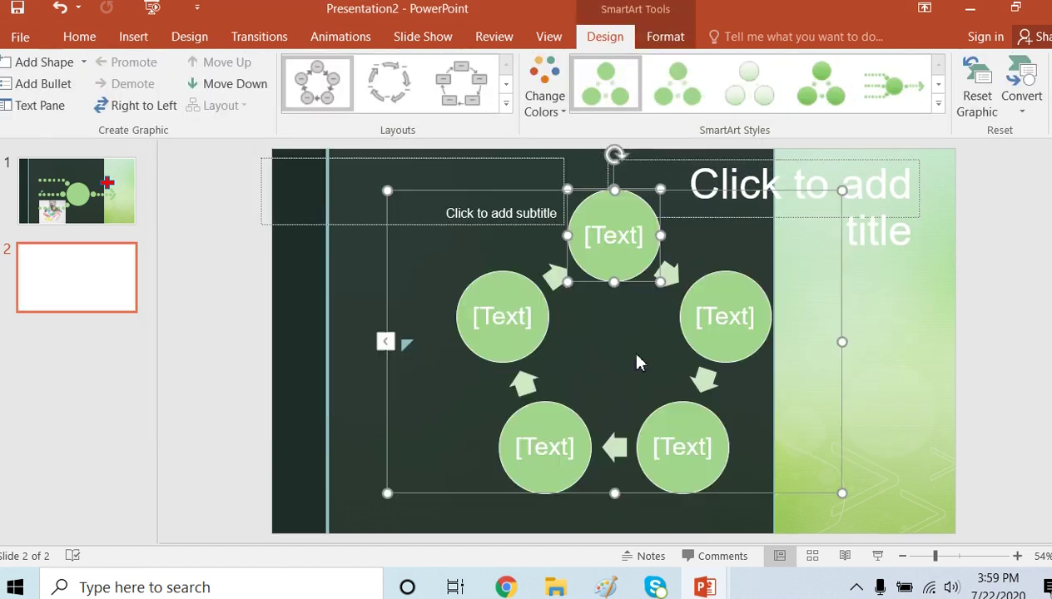
Type egg, larva, pupa, caterpillar and butterfly into the five cycle circles.
click(625, 241)
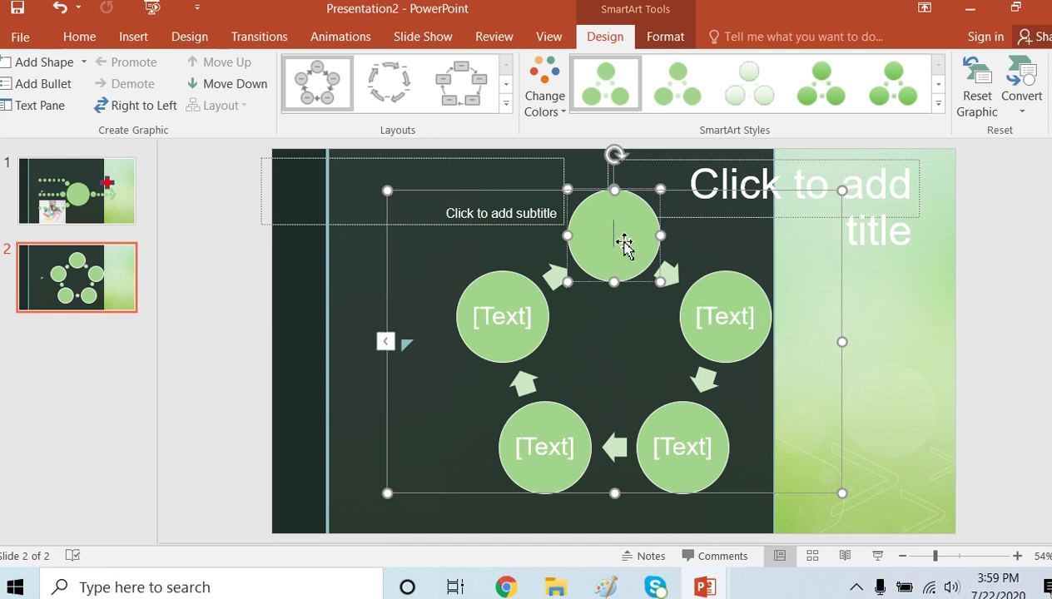
text(egg)
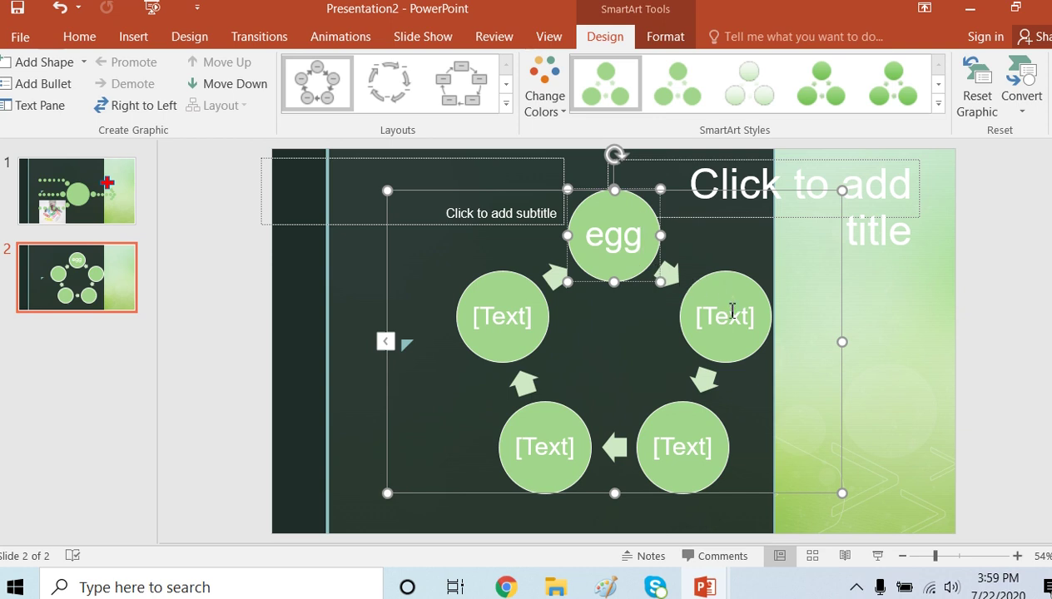
click(730, 315)
text(la)
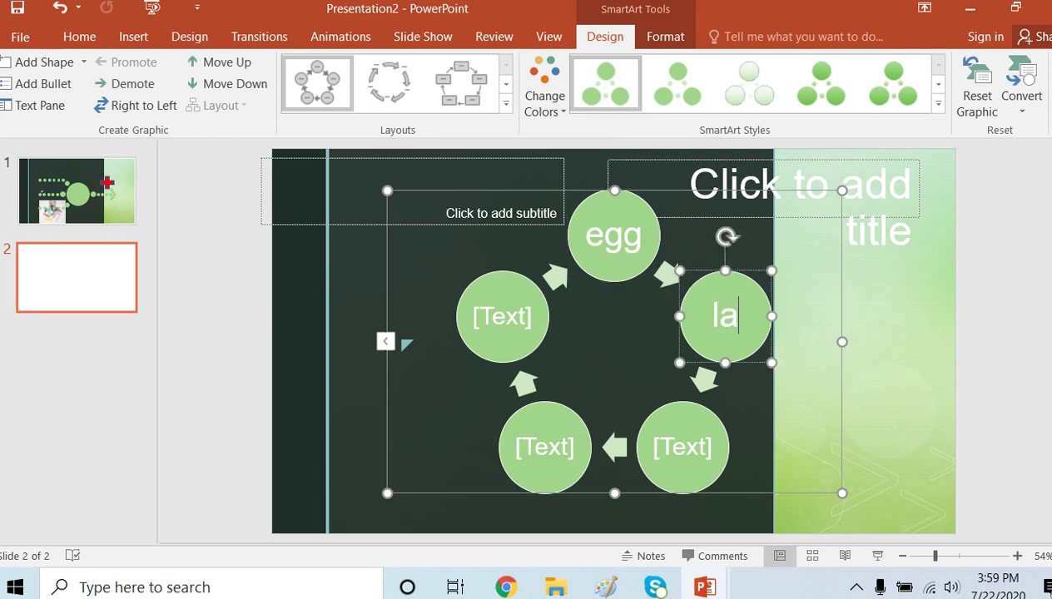
text(rva)
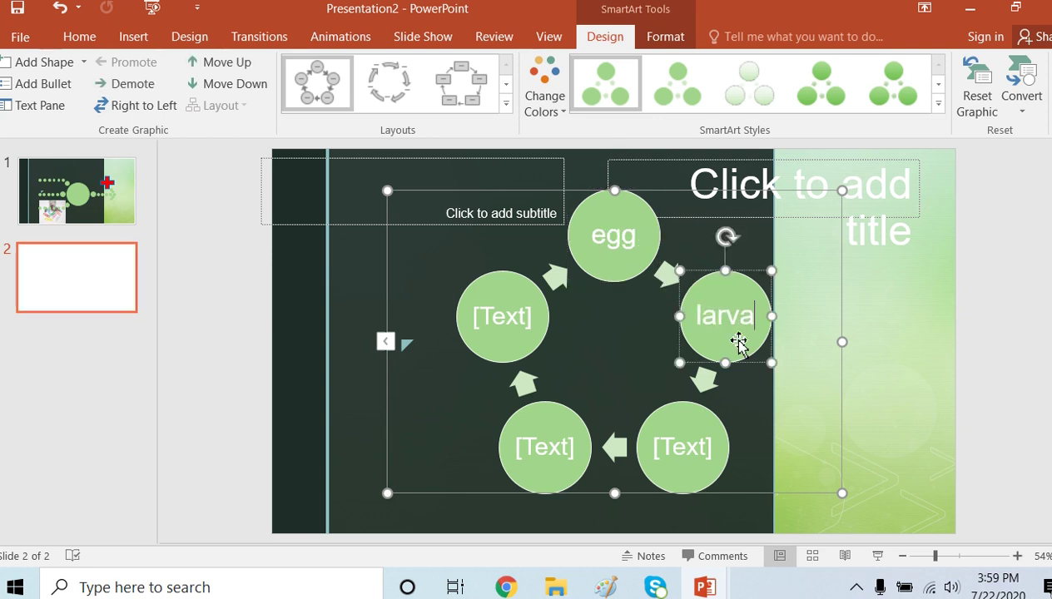
click(696, 441)
text(pupa)
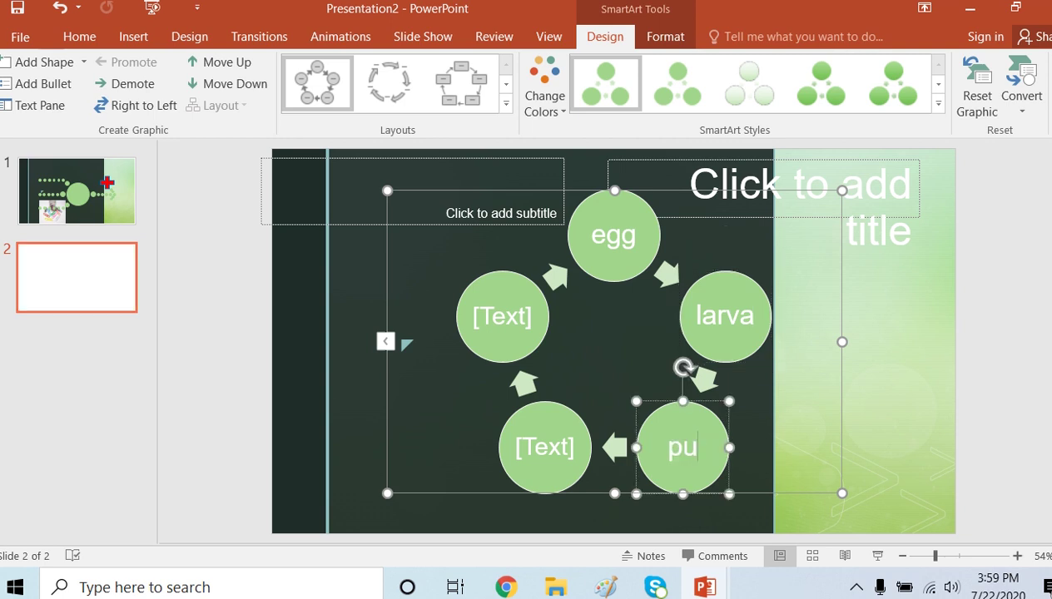
click(551, 453)
text(caterpillare)
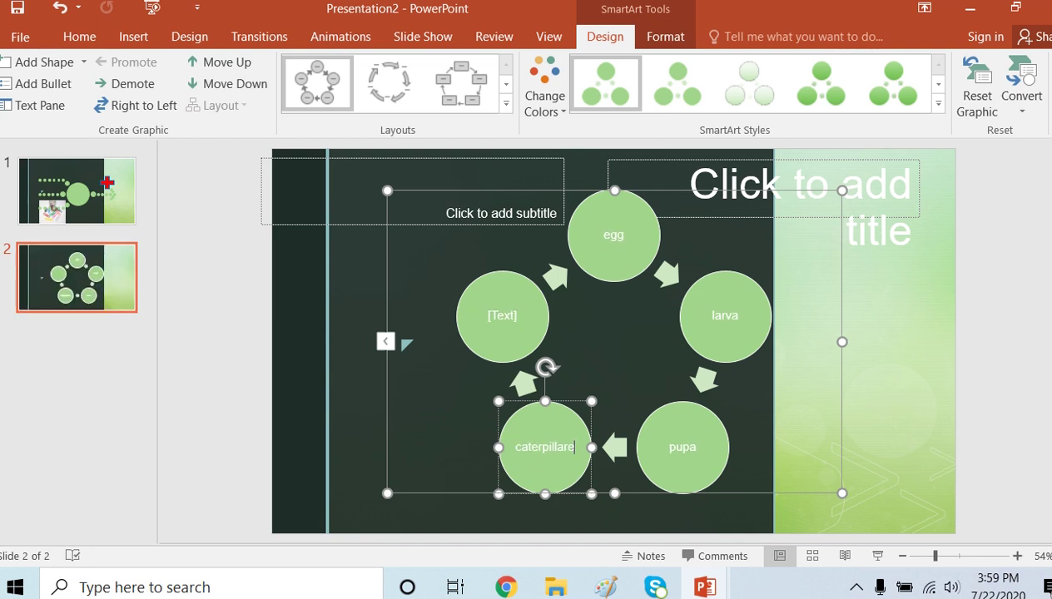
key(BackSpace)
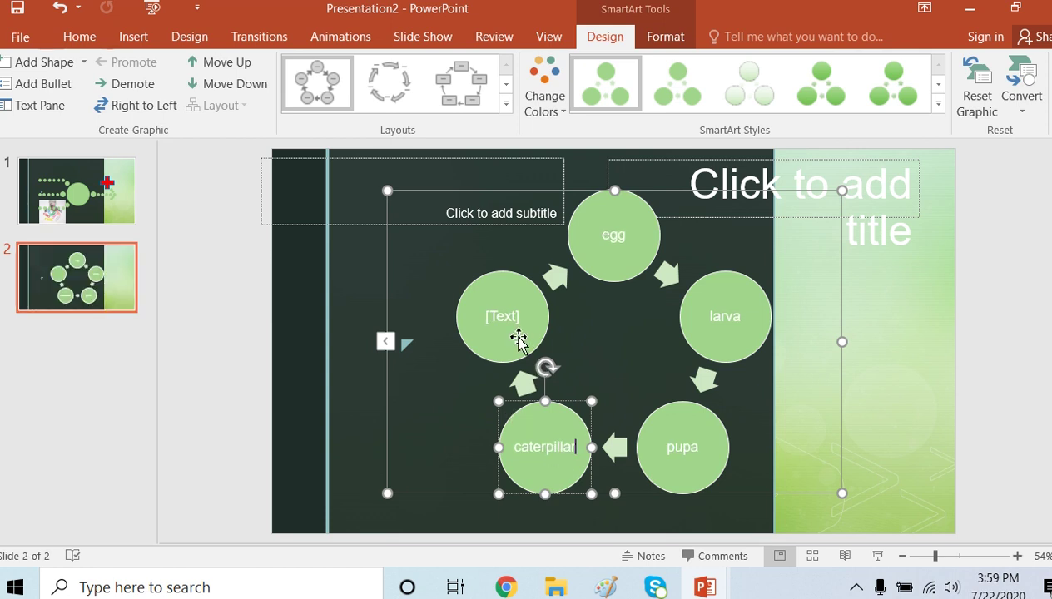
click(508, 316)
text(butterfly)
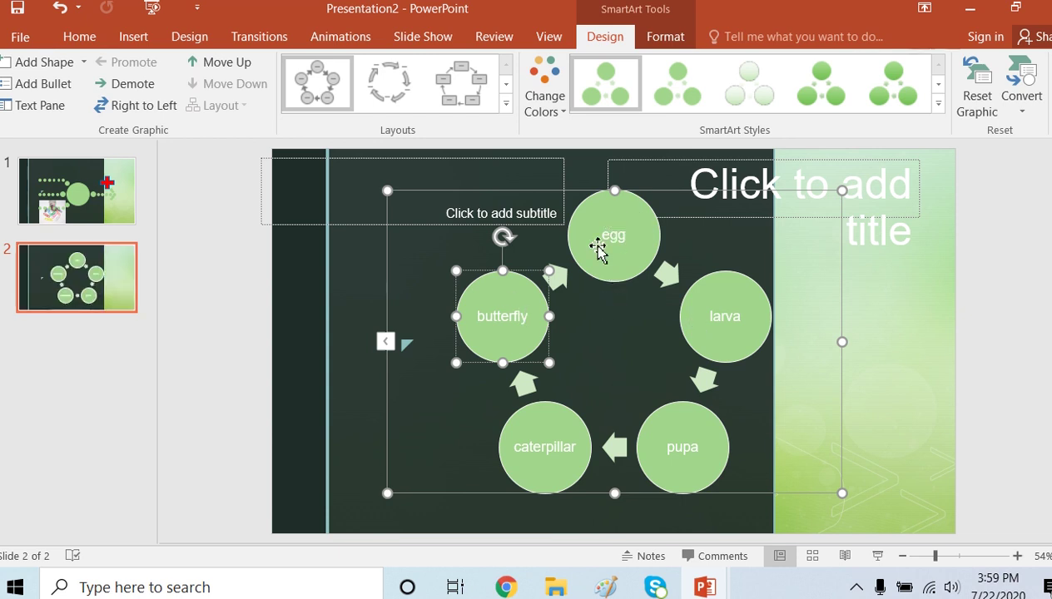
click(895, 369)
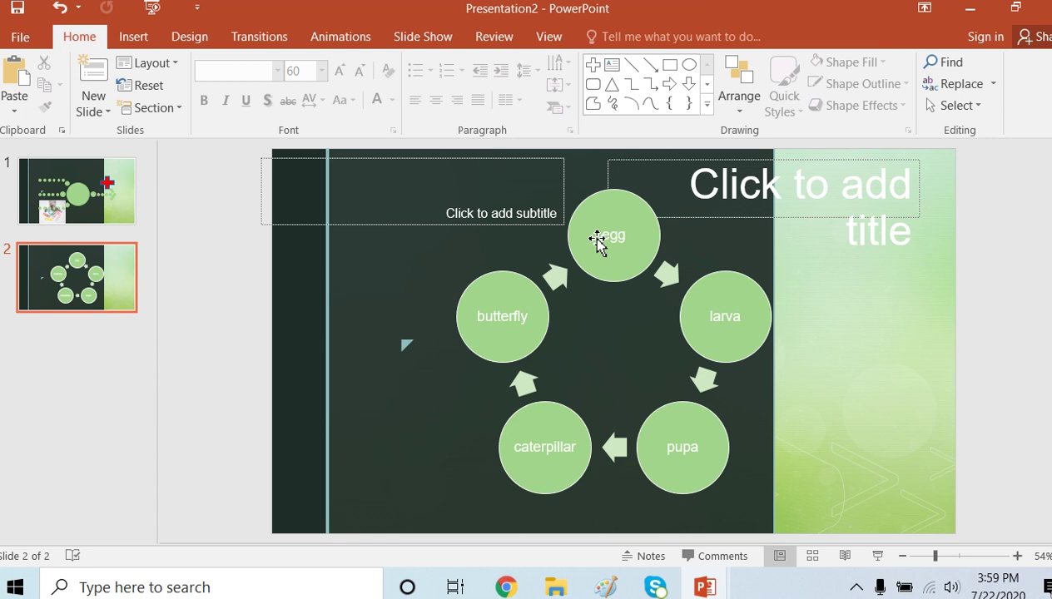
Delete the butterfly and caterpillar circles, leaving only egg, larva and pupa in the cycle.
click(592, 249)
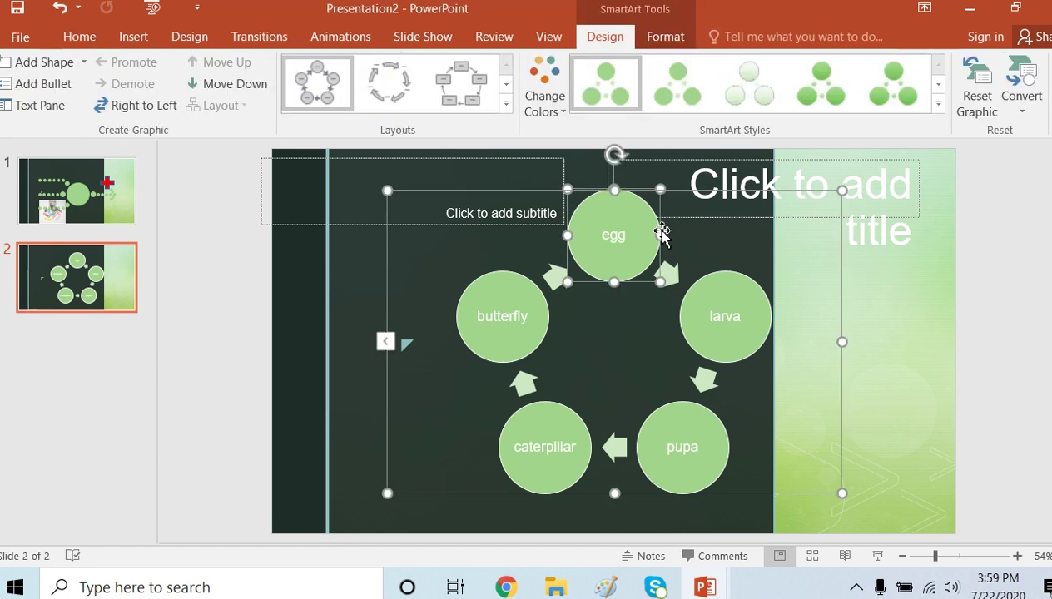
click(508, 312)
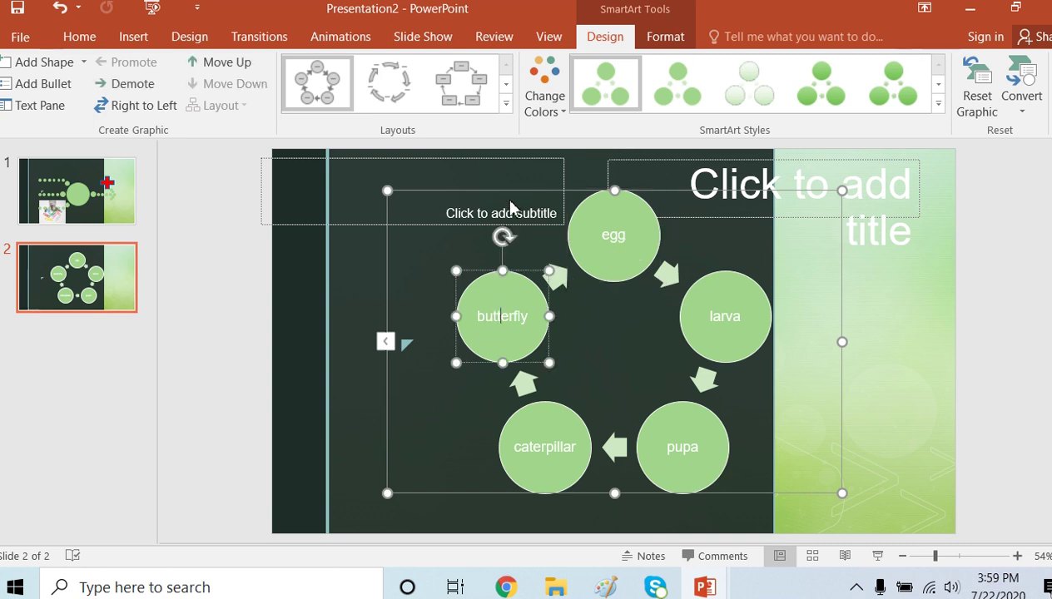
key(BackSpace)
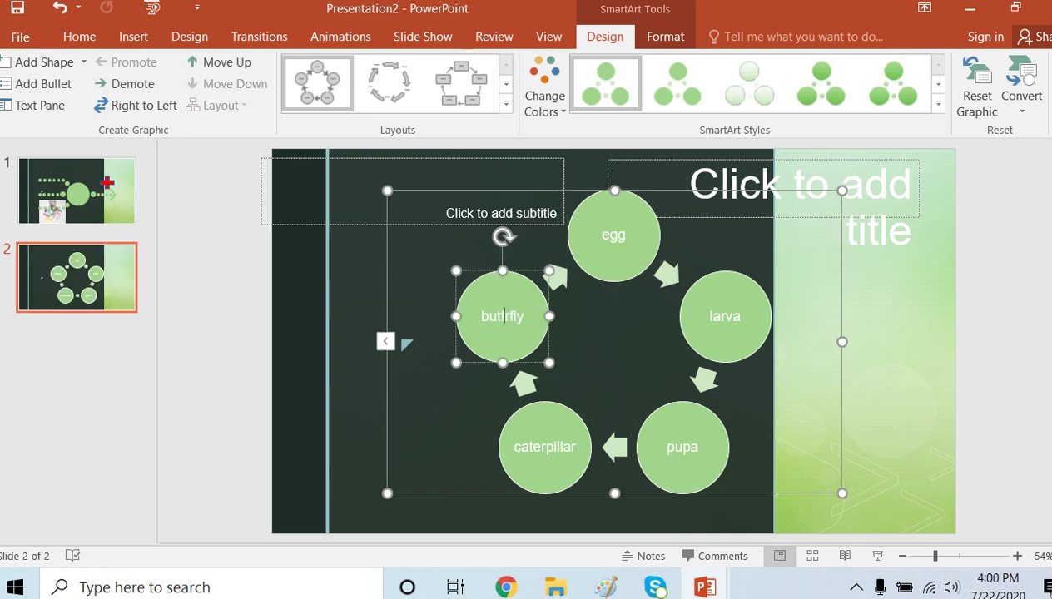
click(475, 280)
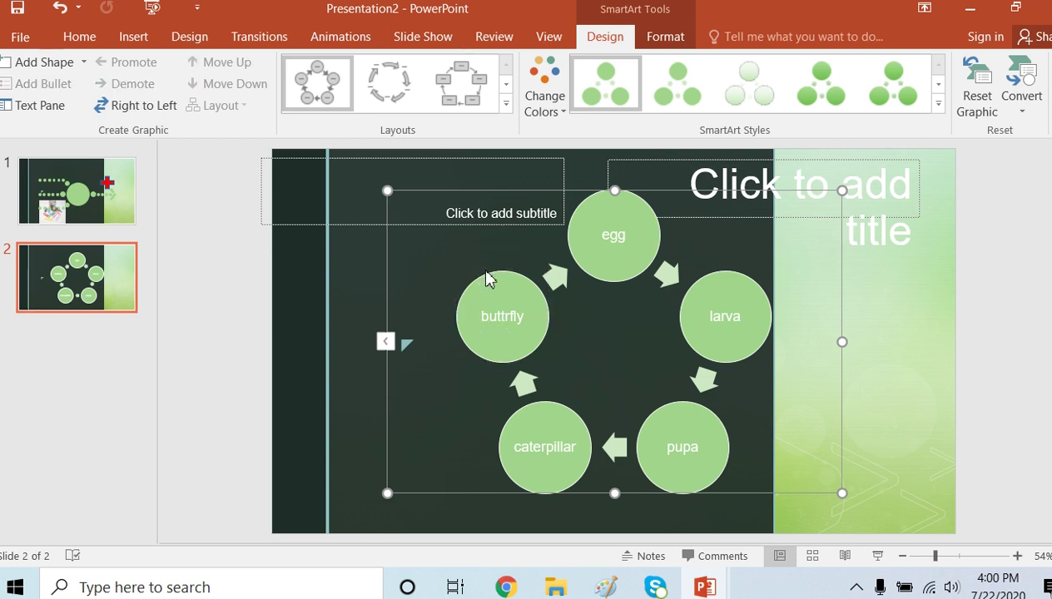
click(508, 296)
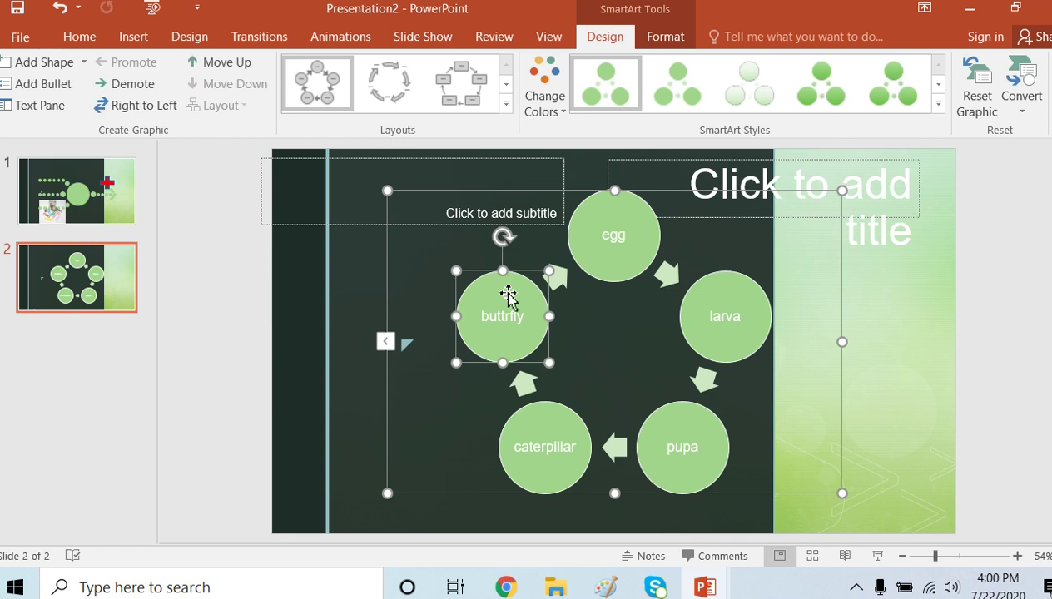
key(Delete)
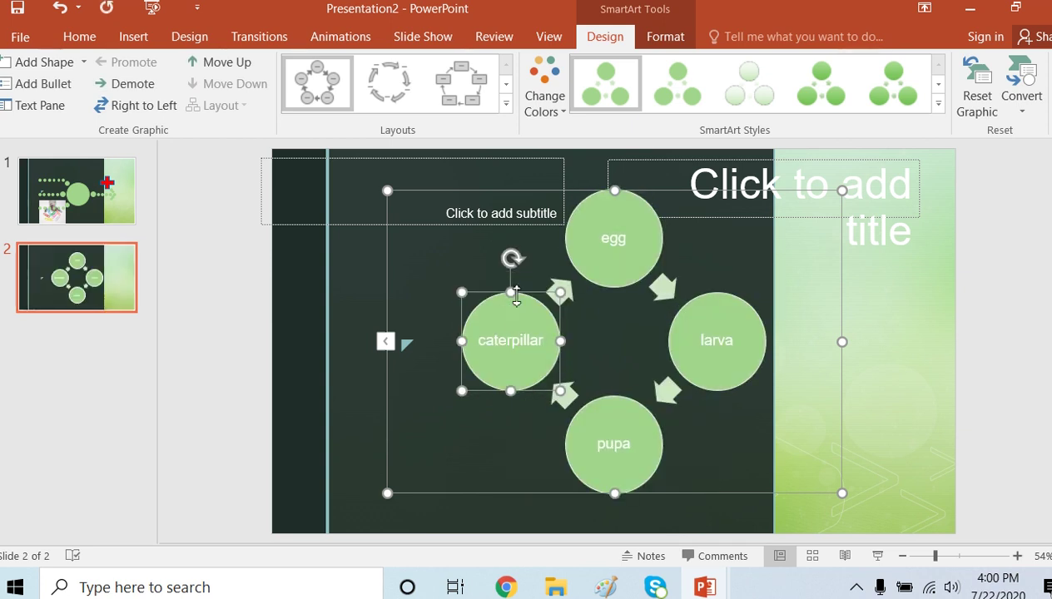
key(Delete)
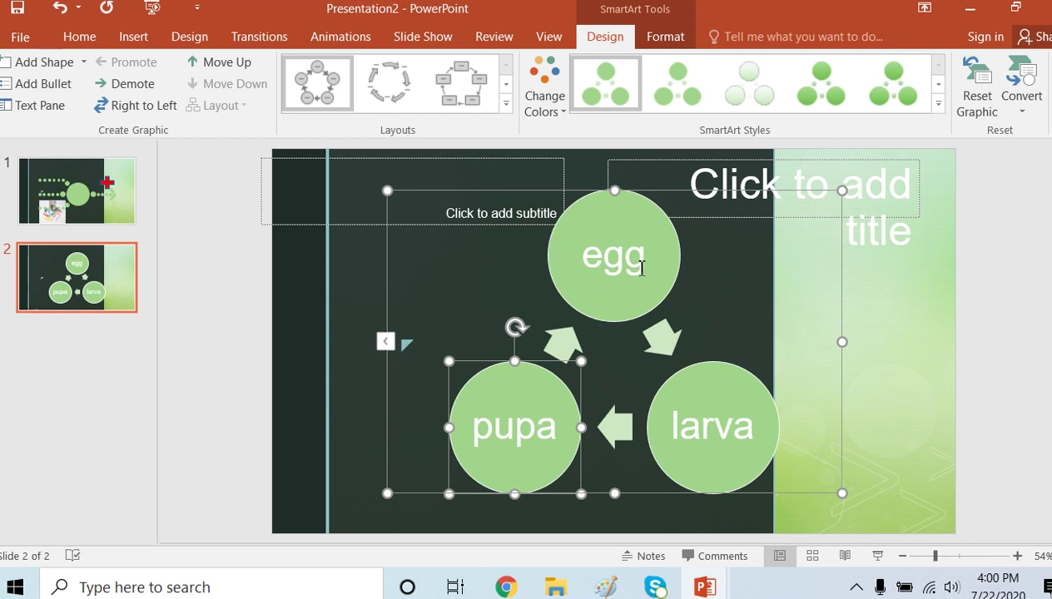
Replace the cycle labels larva and pupa with 'tadpol' and 'frog'.
click(751, 428)
key(BackSpace)
key(BackSpace)
key(BackSpace)
key(BackSpace)
key(BackSpace)
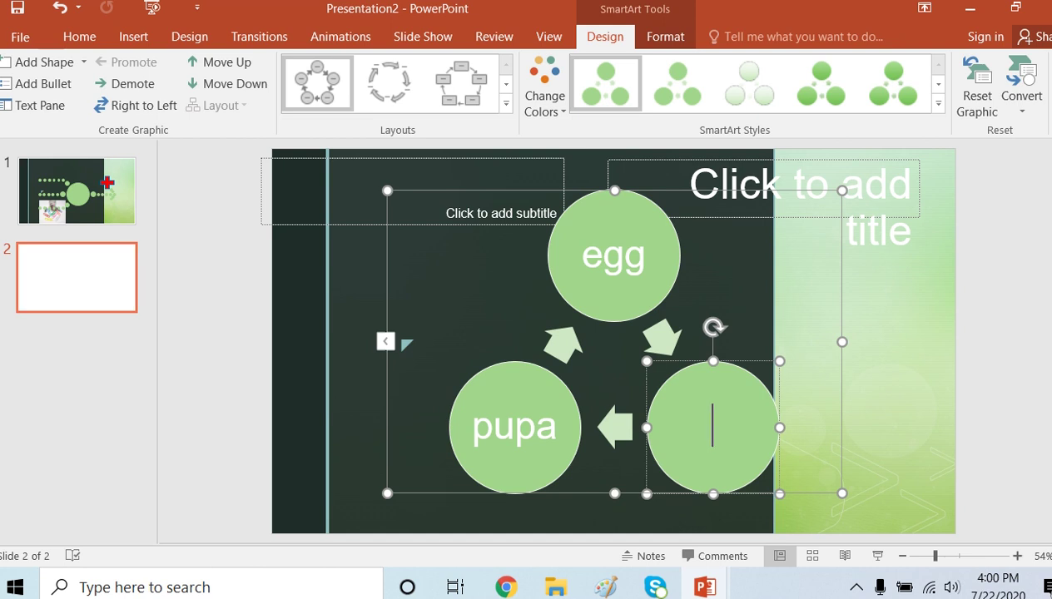
text(ta)
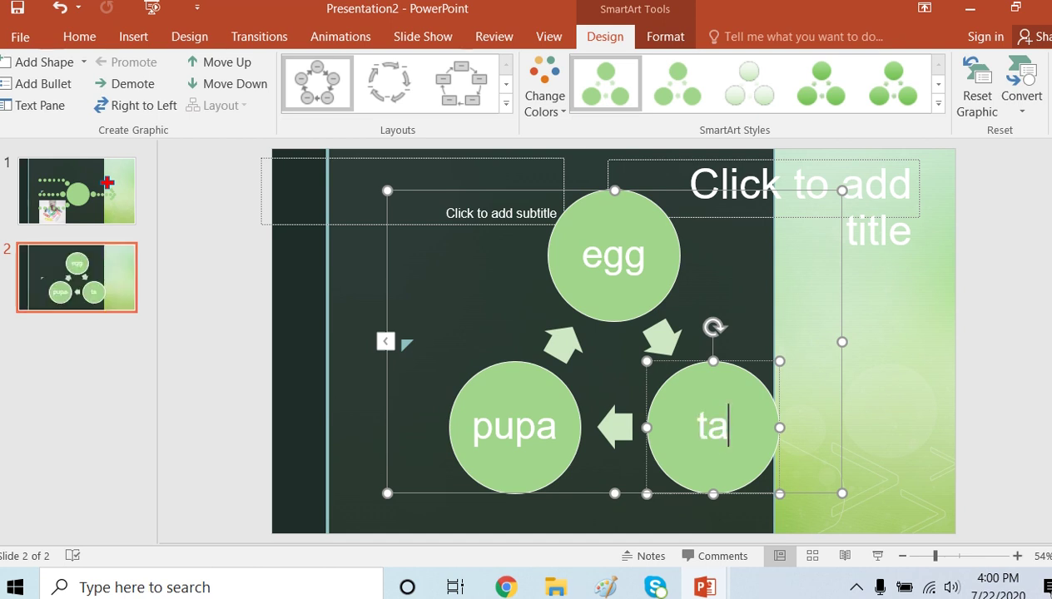
text(dpol)
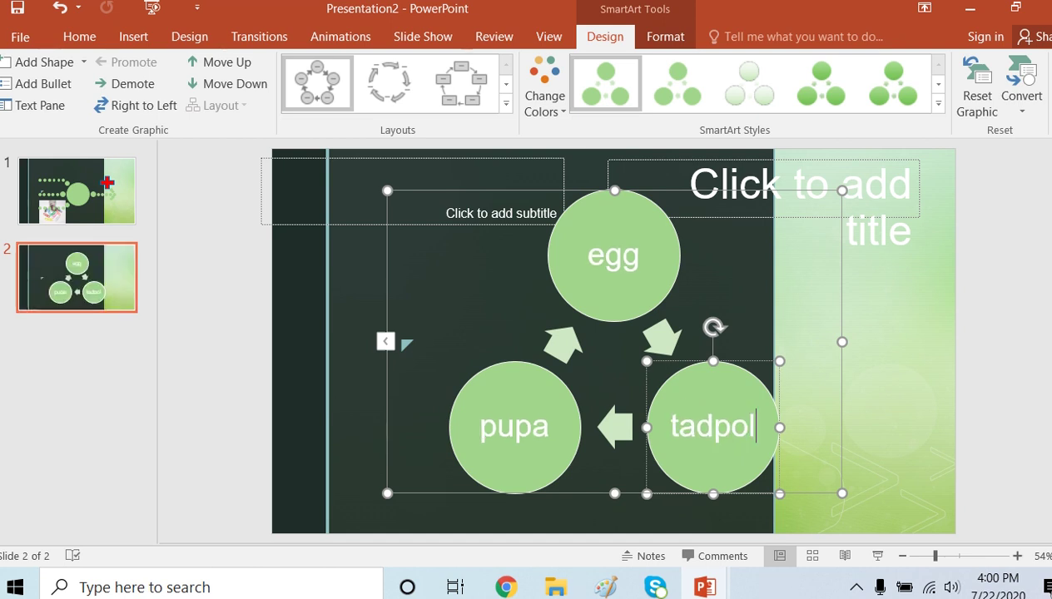
click(511, 439)
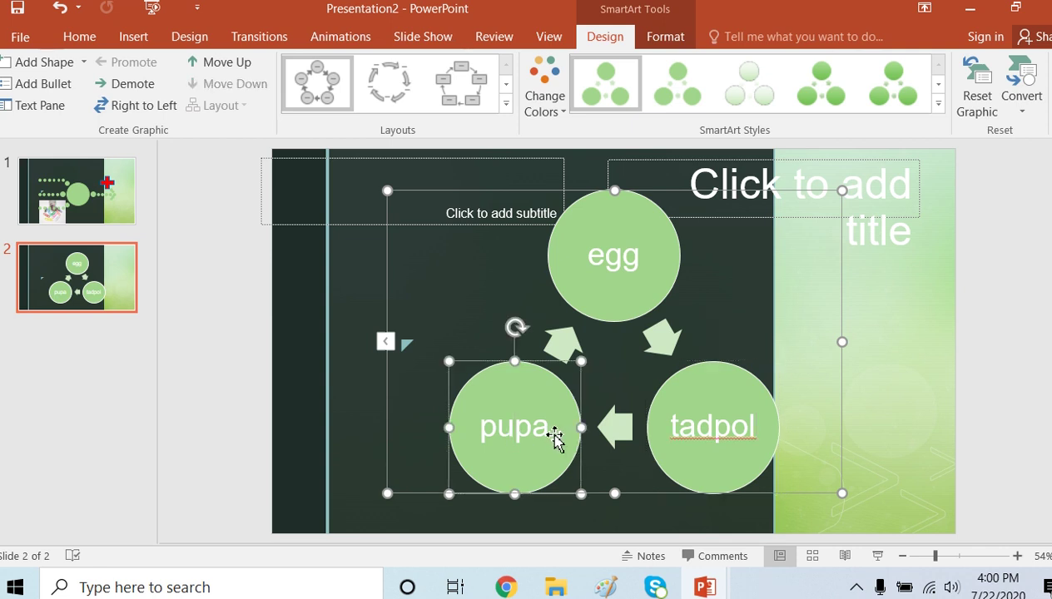
key(BackSpace)
key(BackSpace)
key(BackSpace)
key(BackSpace)
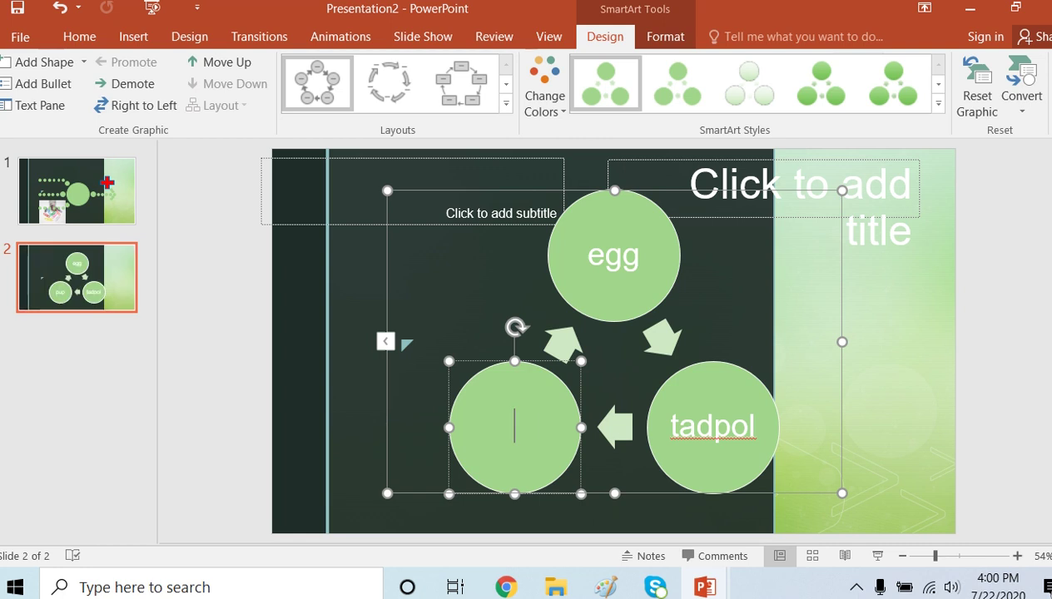
text(frof)
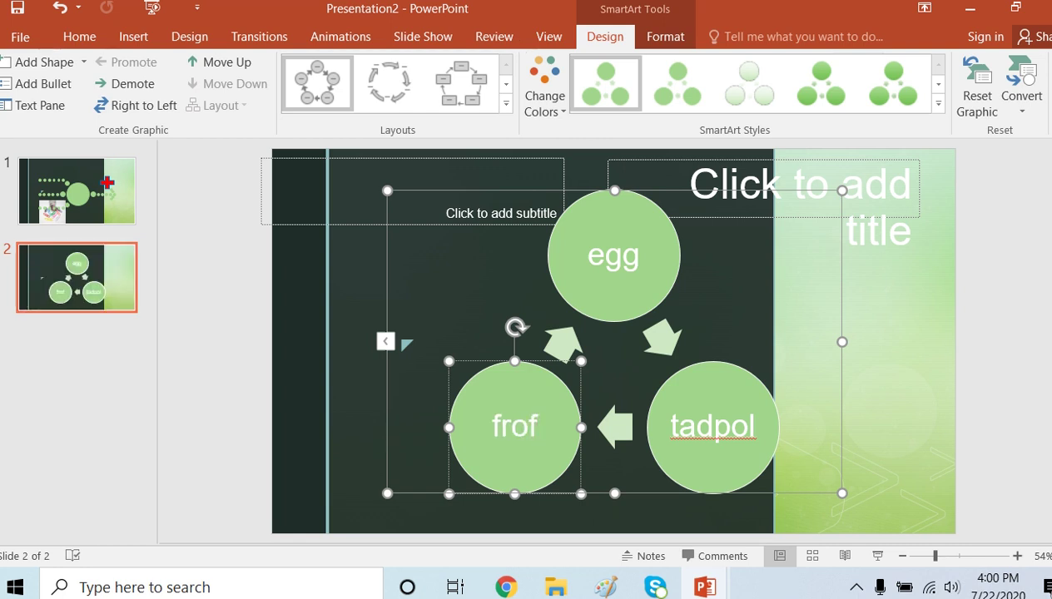
key(BackSpace)
text(g)
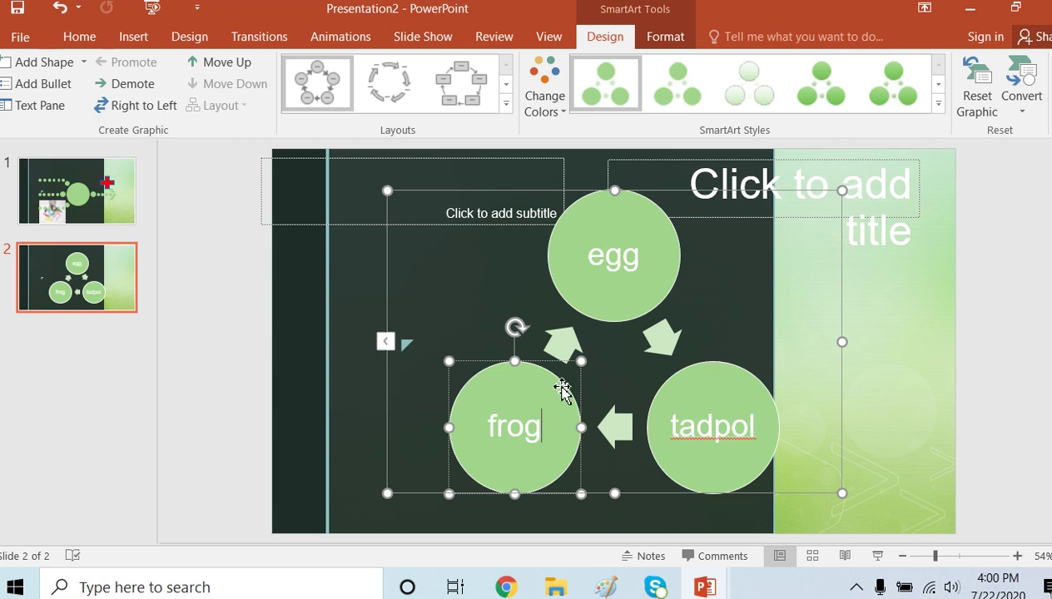
click(938, 106)
Apply the Colorful multicolour scheme and a 3-D SmartArt style to the egg-tadpol-frog cycle.
click(564, 113)
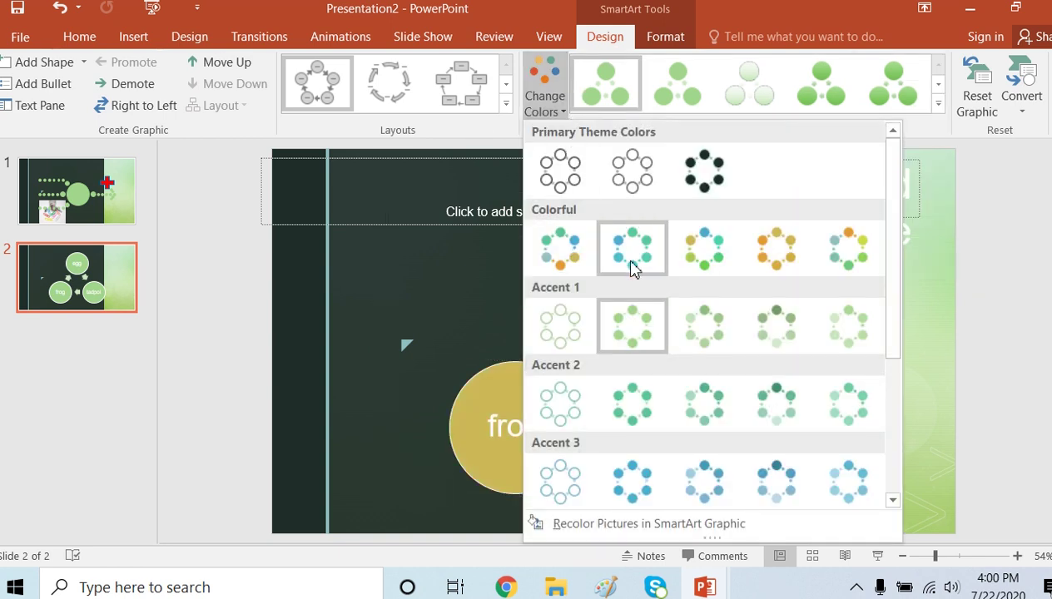
click(848, 260)
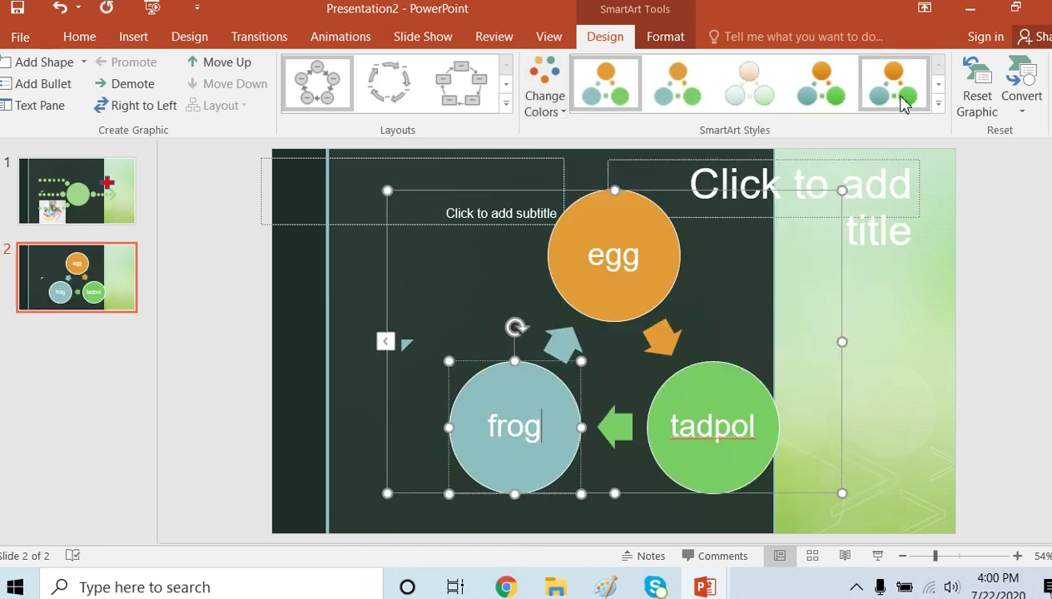
click(939, 104)
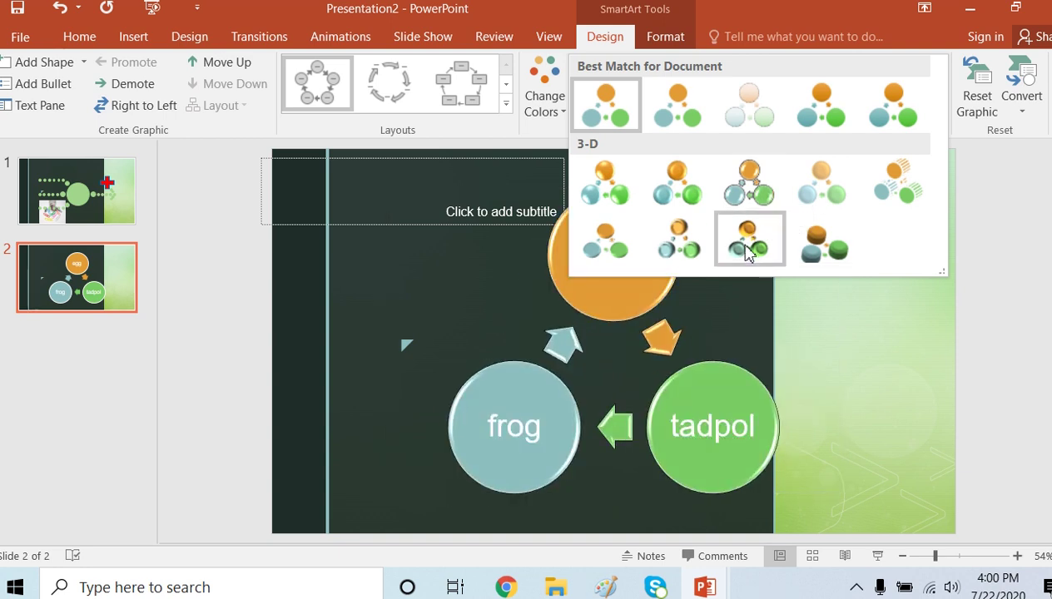
click(688, 250)
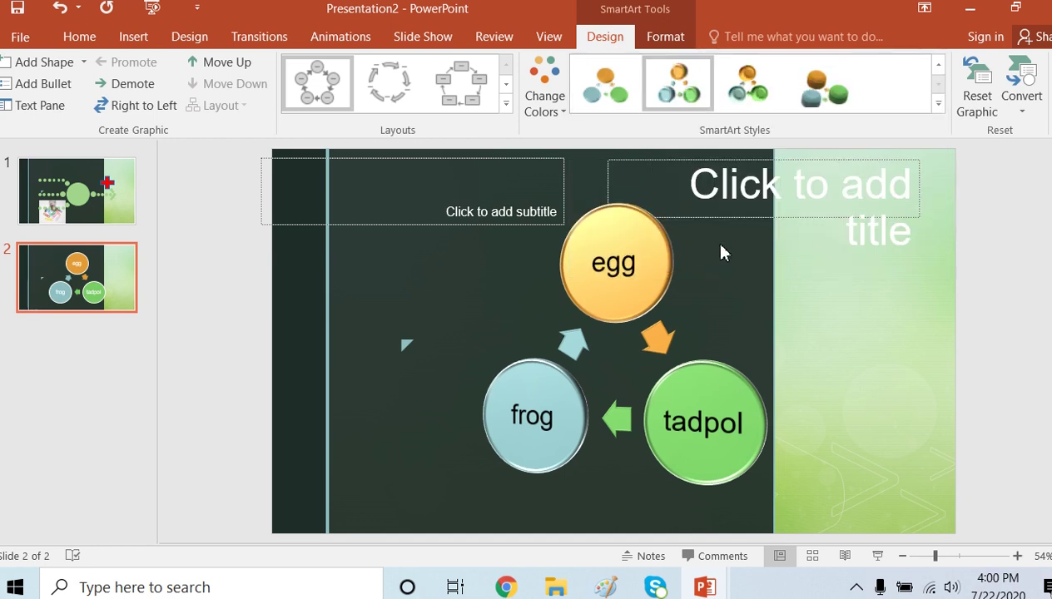
click(821, 97)
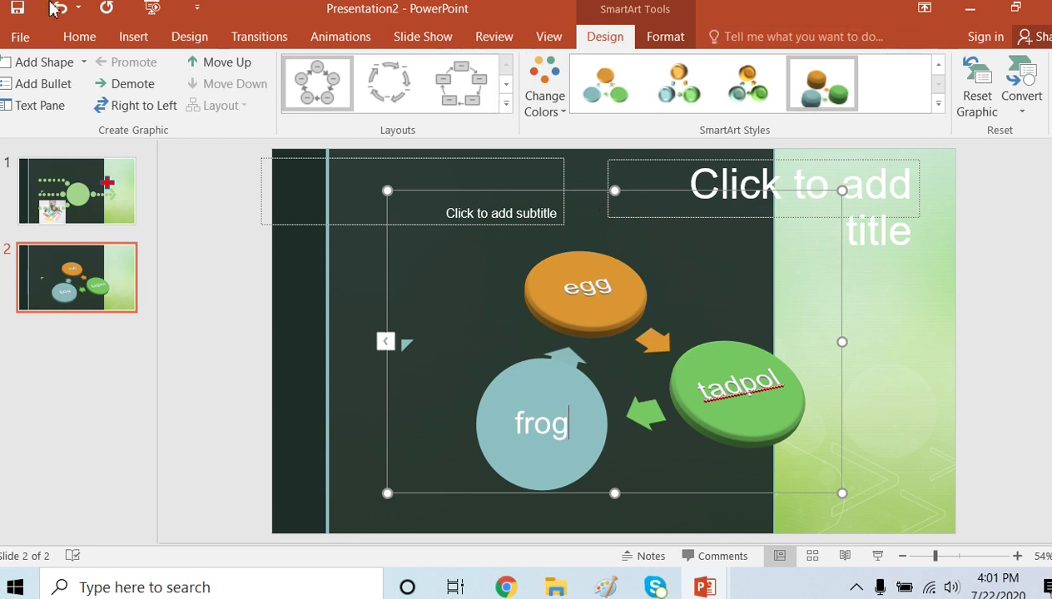
Insert a Title Only slide 3 and drag its title placeholder up to the top edge.
click(73, 40)
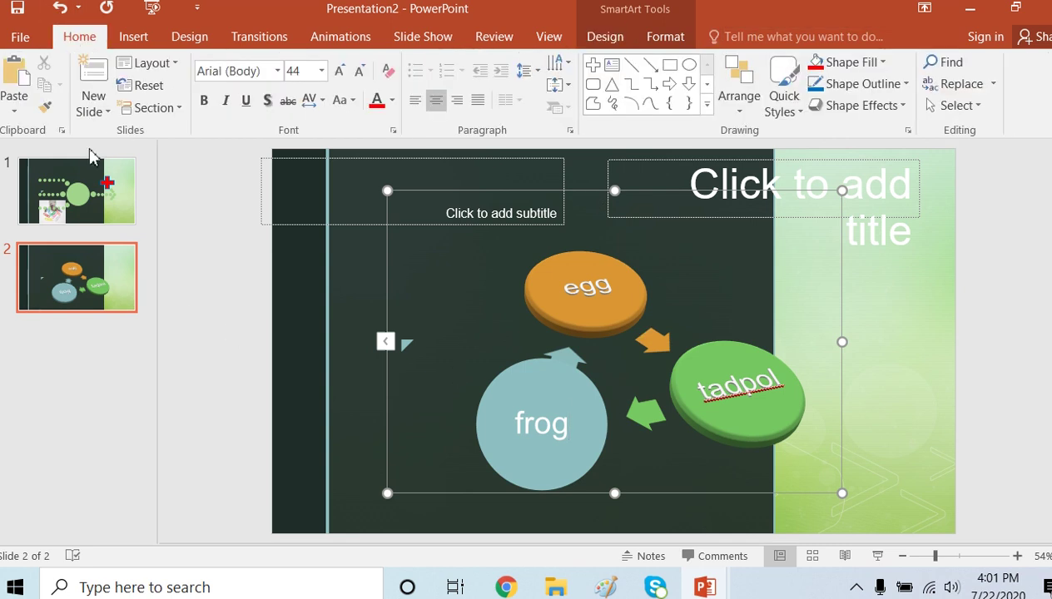
click(104, 112)
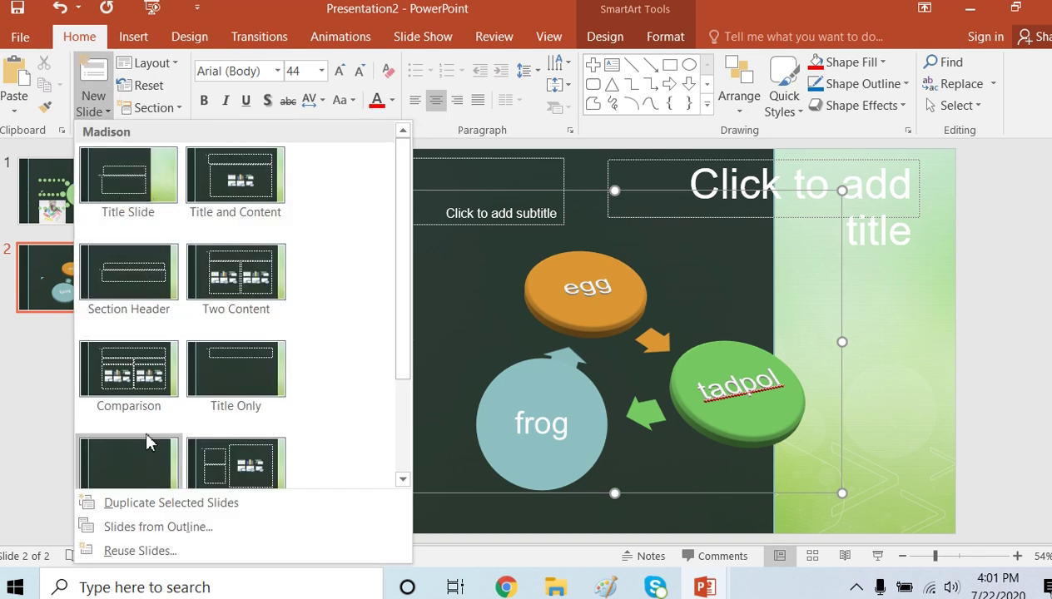
click(234, 386)
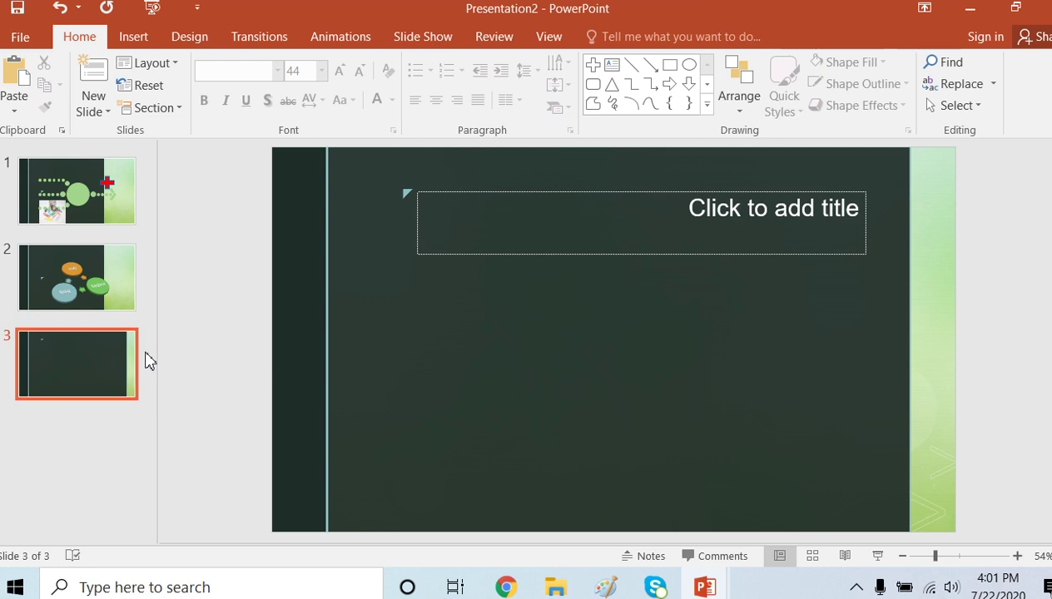
click(597, 192)
drag(600, 191, 559, 152)
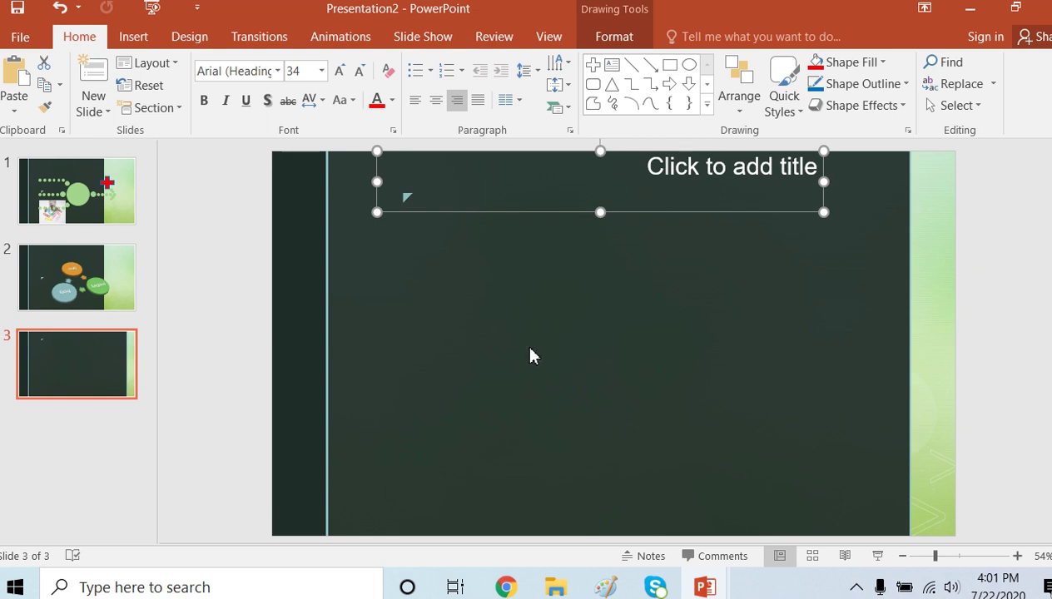
Paste the PowerPoint window screenshot onto slide 3, shrink it and centre it below the title.
key(ctrl+v)
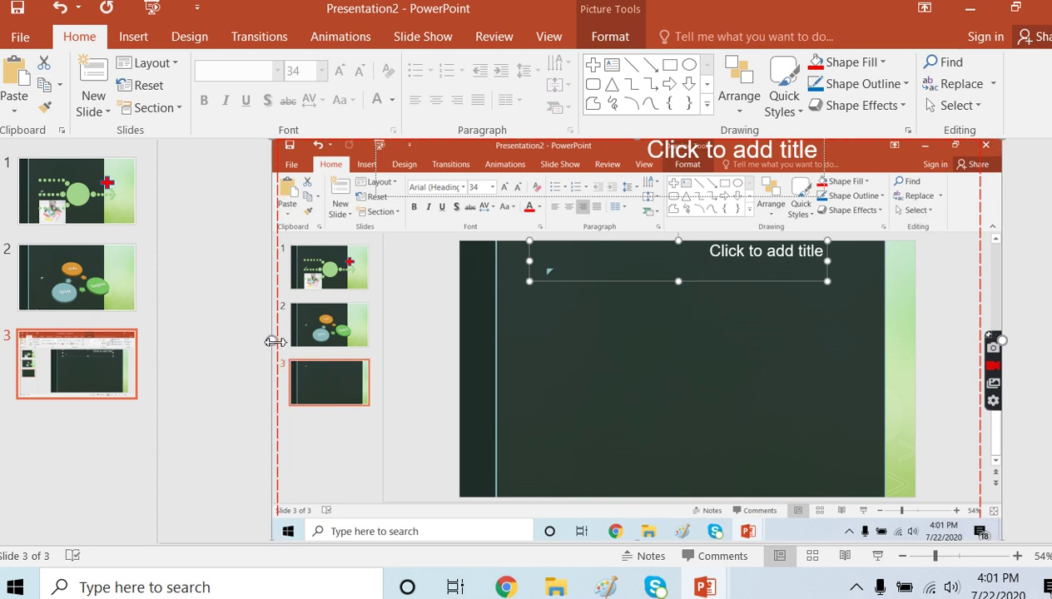
drag(274, 341, 453, 342)
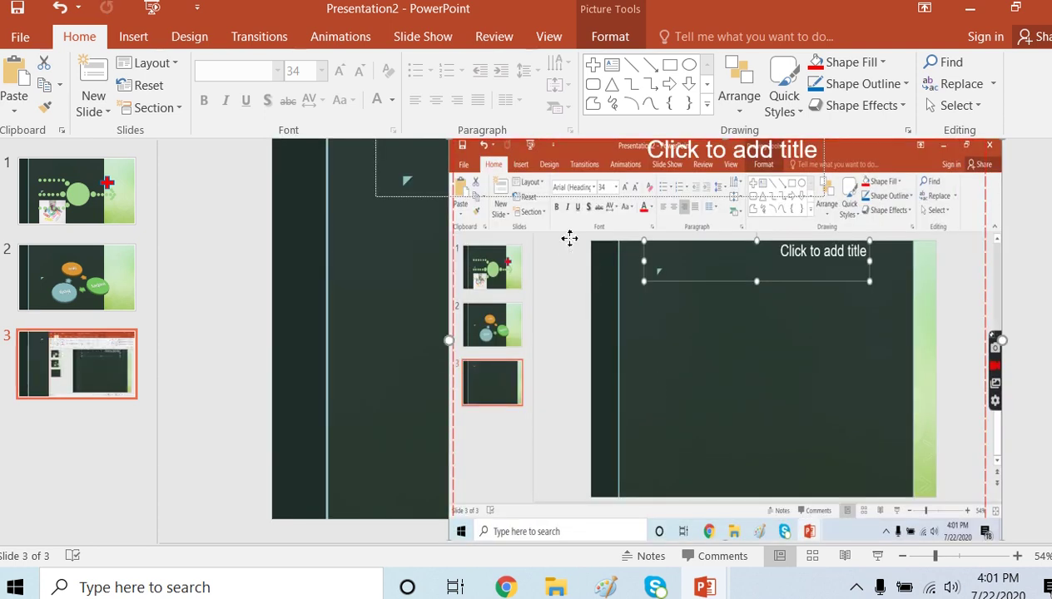
drag(561, 249, 522, 313)
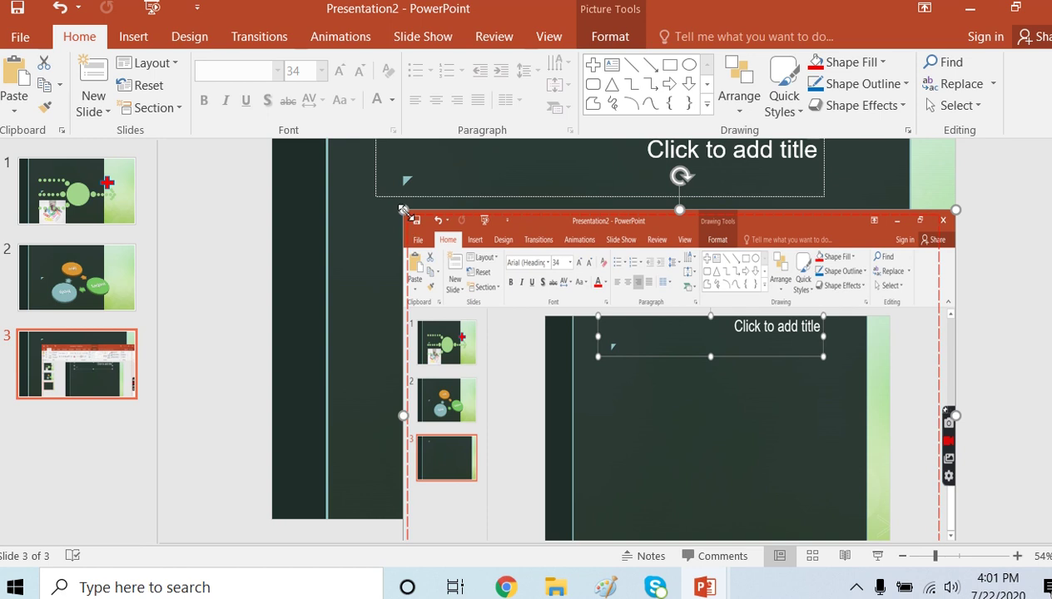
drag(403, 210, 569, 334)
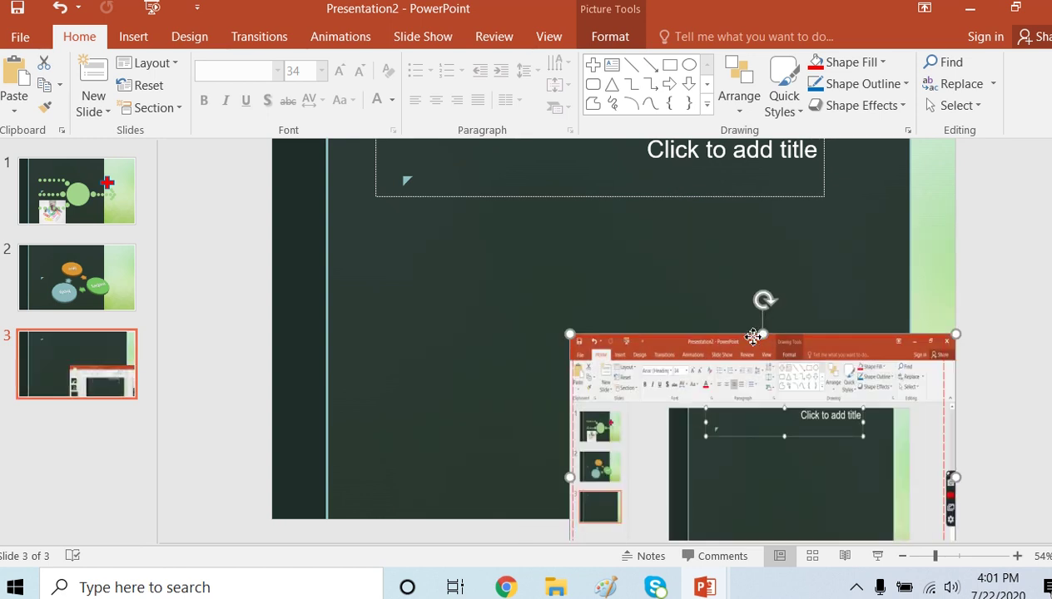
drag(753, 337, 570, 233)
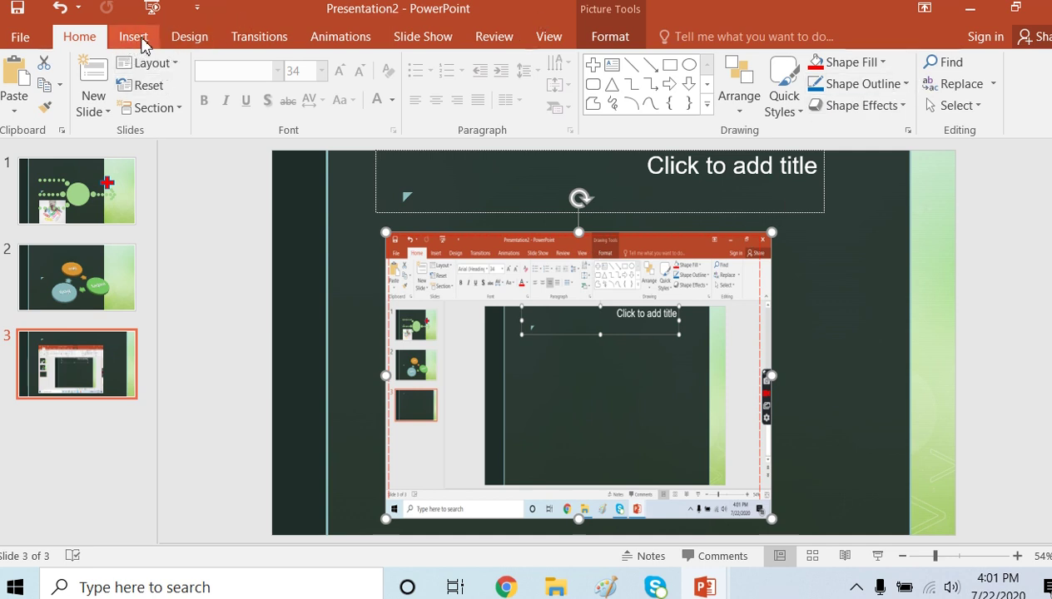
Crop the screenshot's top and bottom to leave only the ribbon strip, then place it under the title.
click(619, 41)
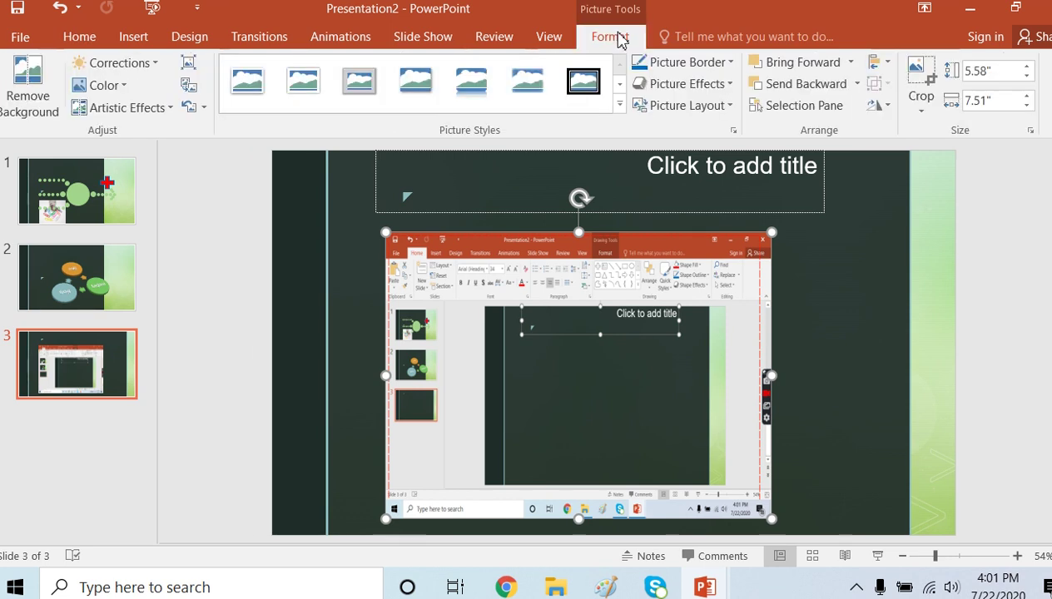
click(922, 111)
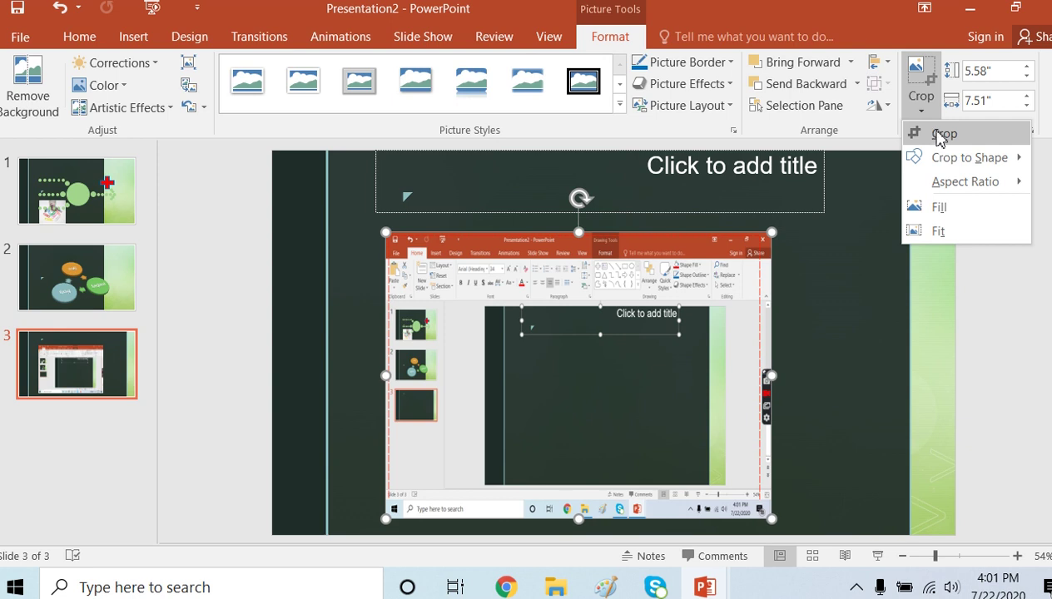
click(943, 136)
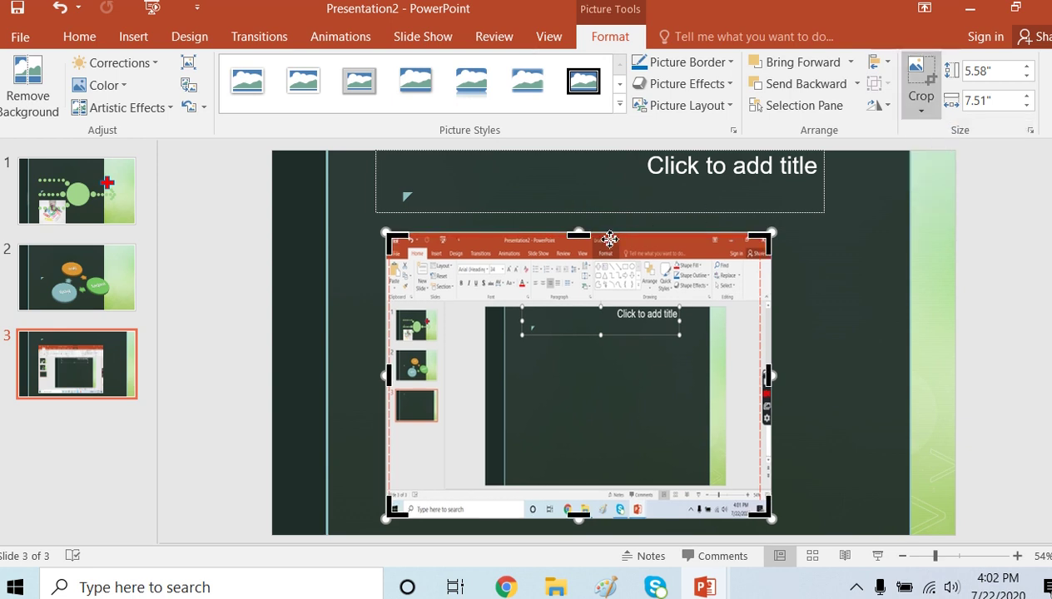
drag(583, 235, 583, 260)
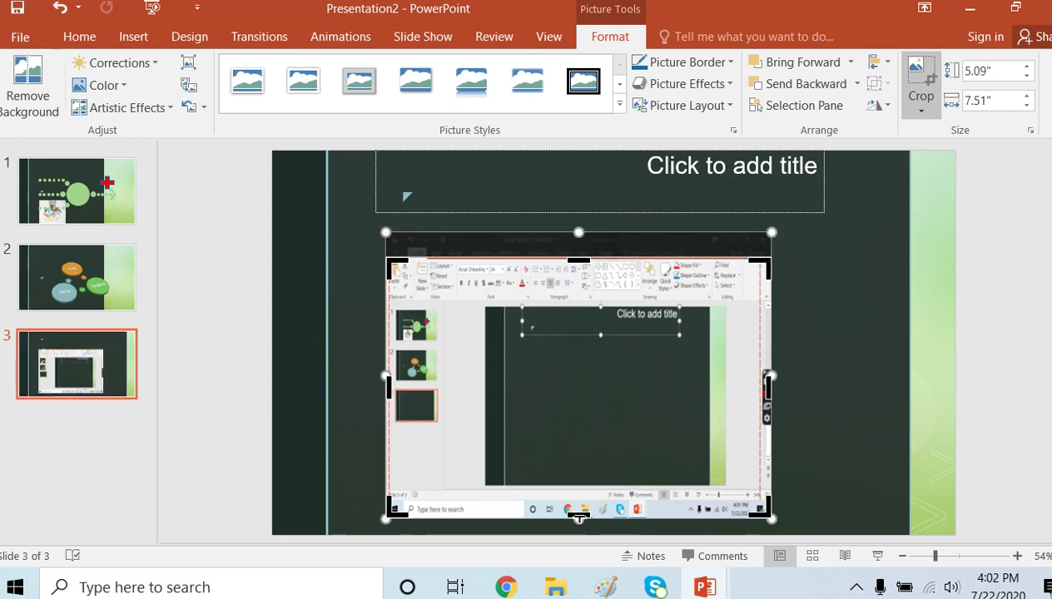
drag(579, 516, 583, 308)
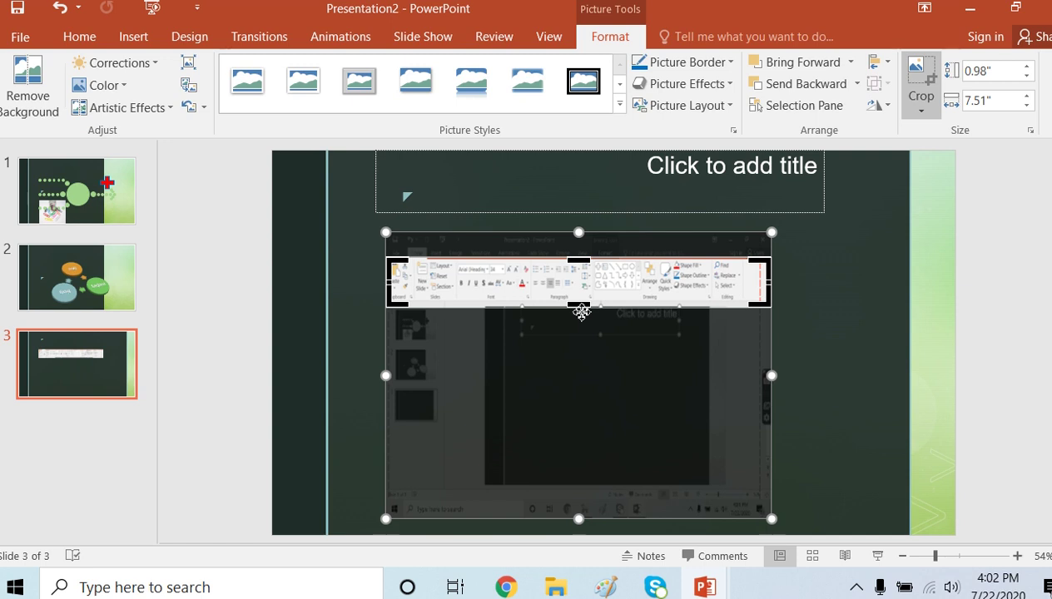
click(827, 321)
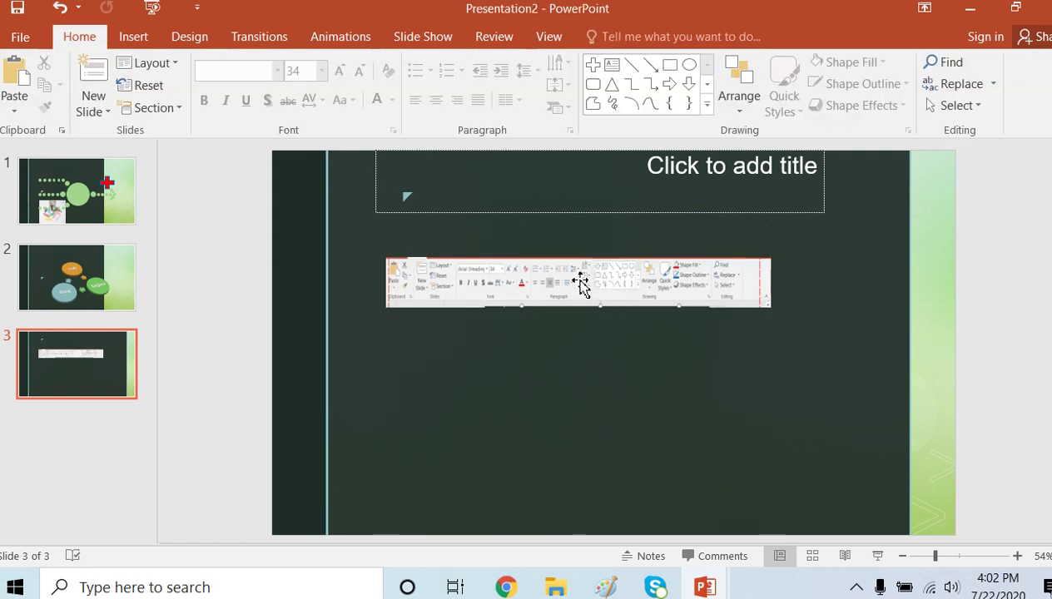
drag(580, 285, 609, 260)
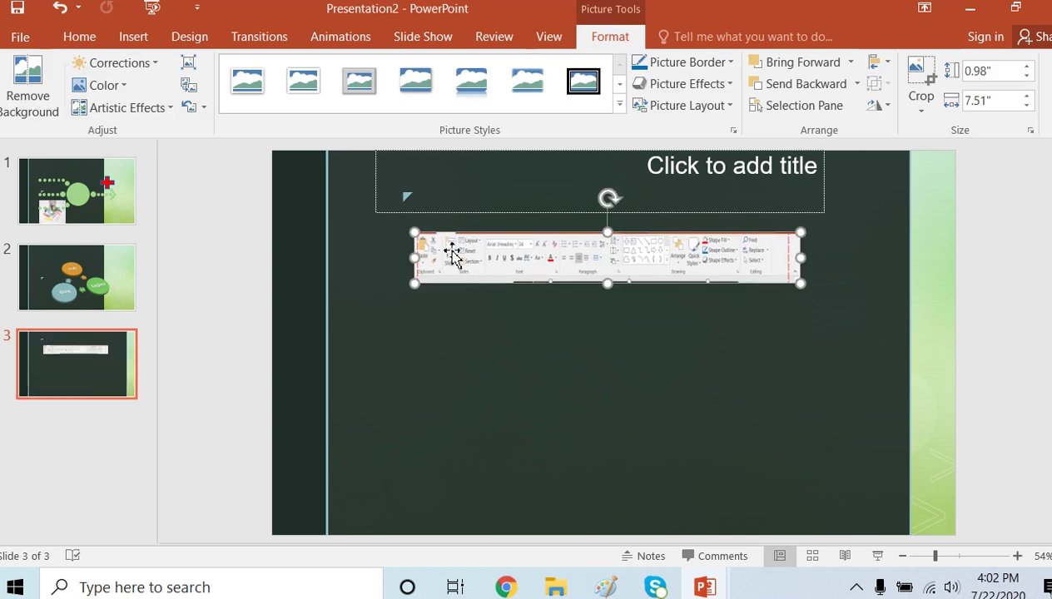
Add a Blank layout slide 4 and open the Photo Album dialog from the Insert tab.
click(80, 38)
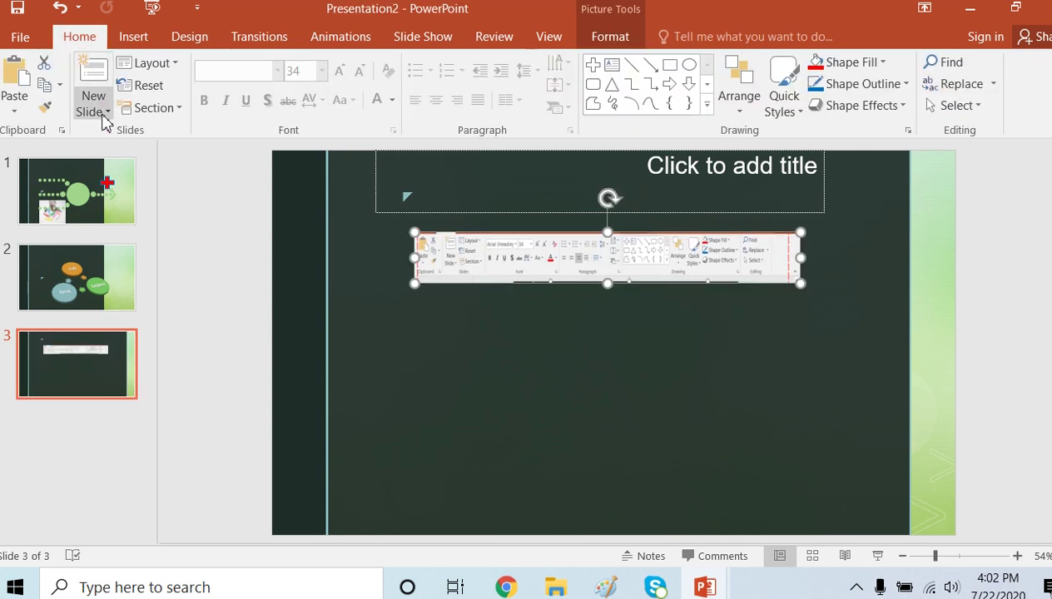
click(101, 111)
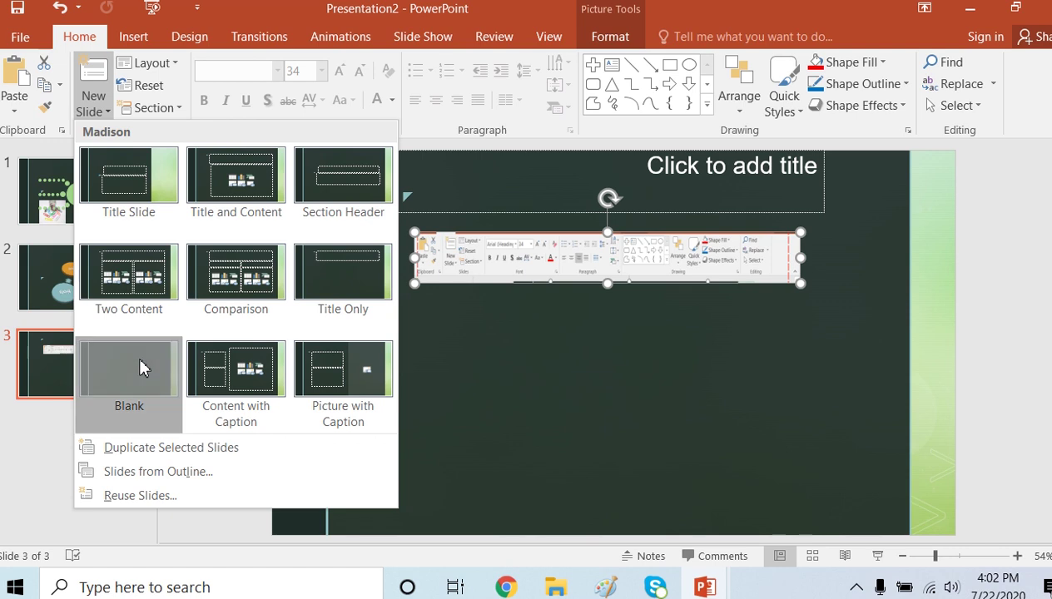
click(140, 369)
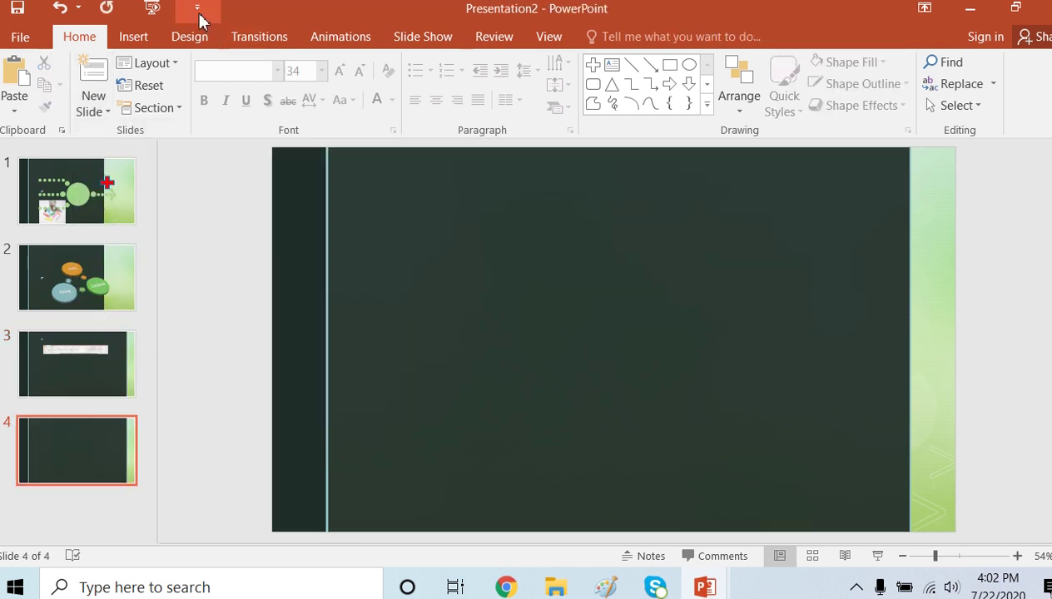
click(137, 40)
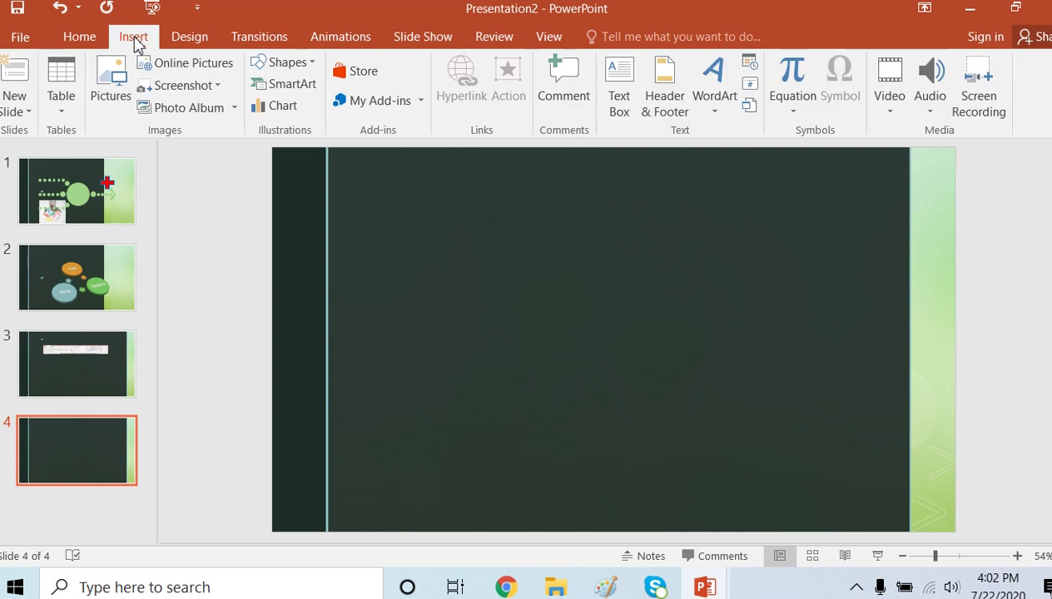
click(200, 109)
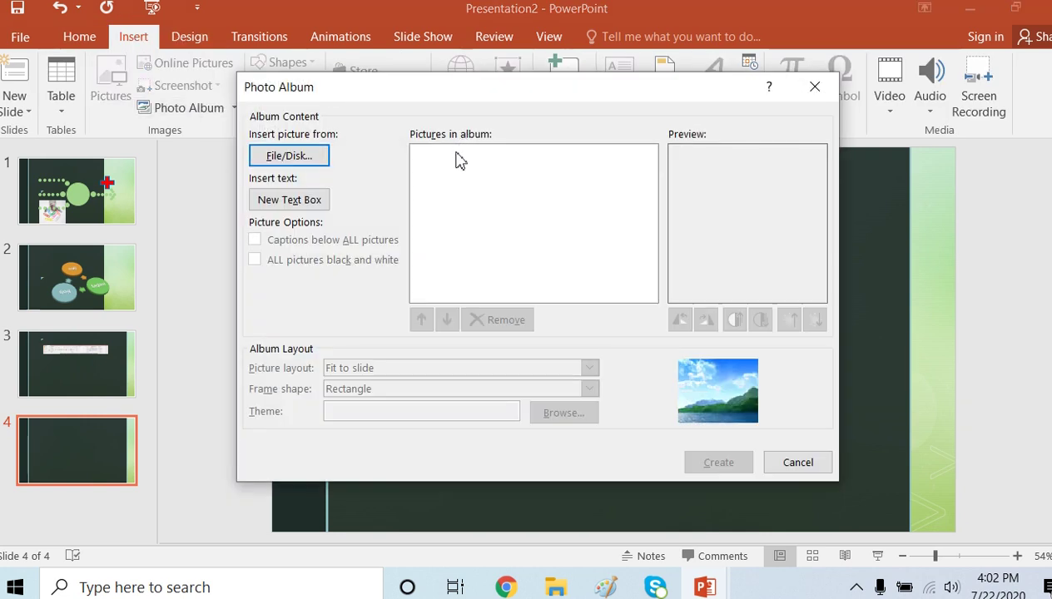
Insert cloudds, clouds and colored rose from Desktop > pics for photoshop cs3 into the album.
click(298, 158)
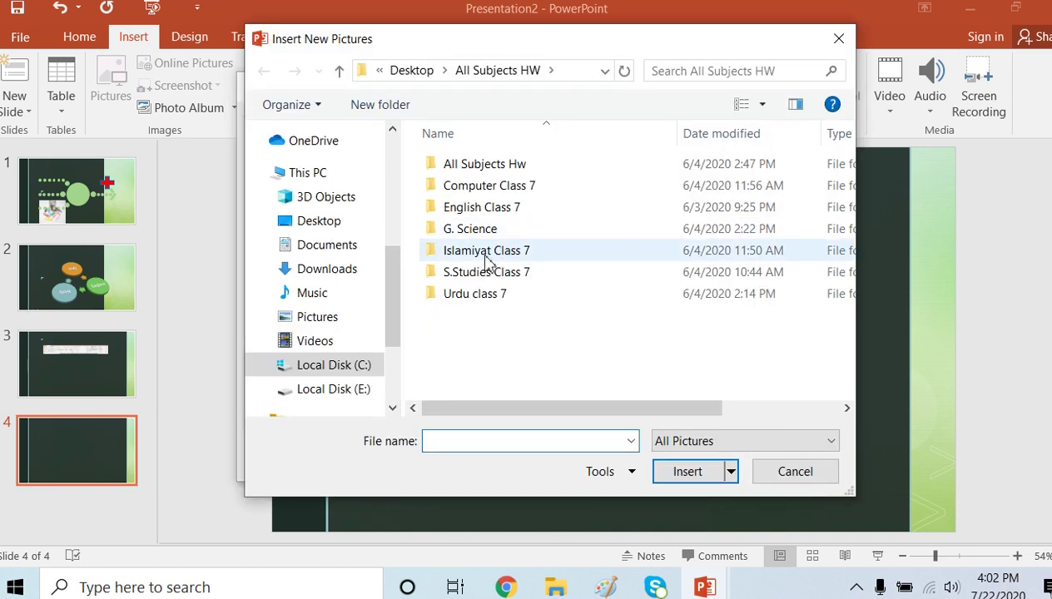
click(321, 226)
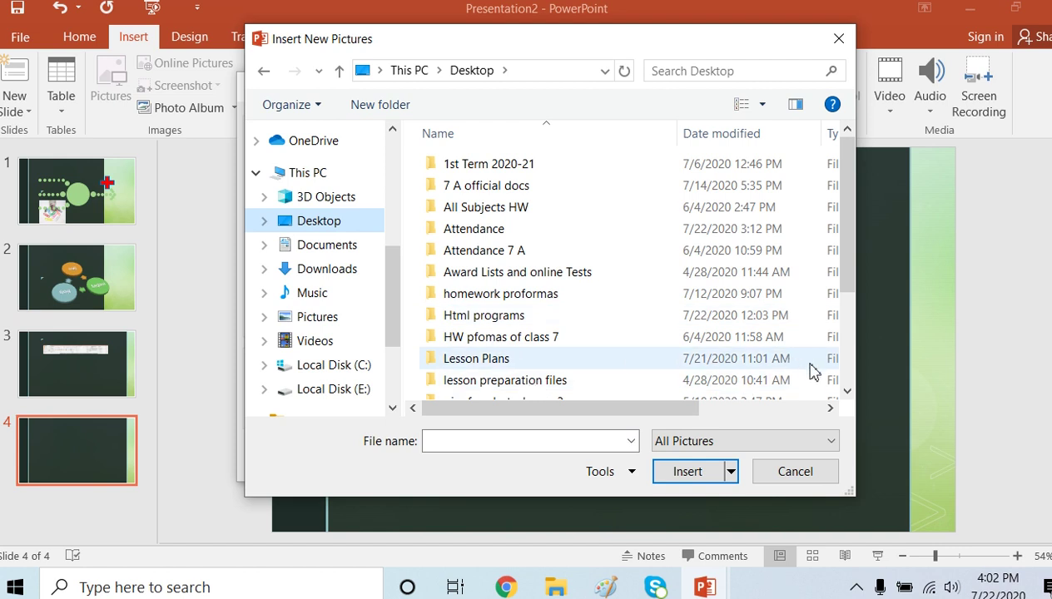
scroll(850, 398, down, 1)
scroll(855, 403, down, 1)
double_click(583, 348)
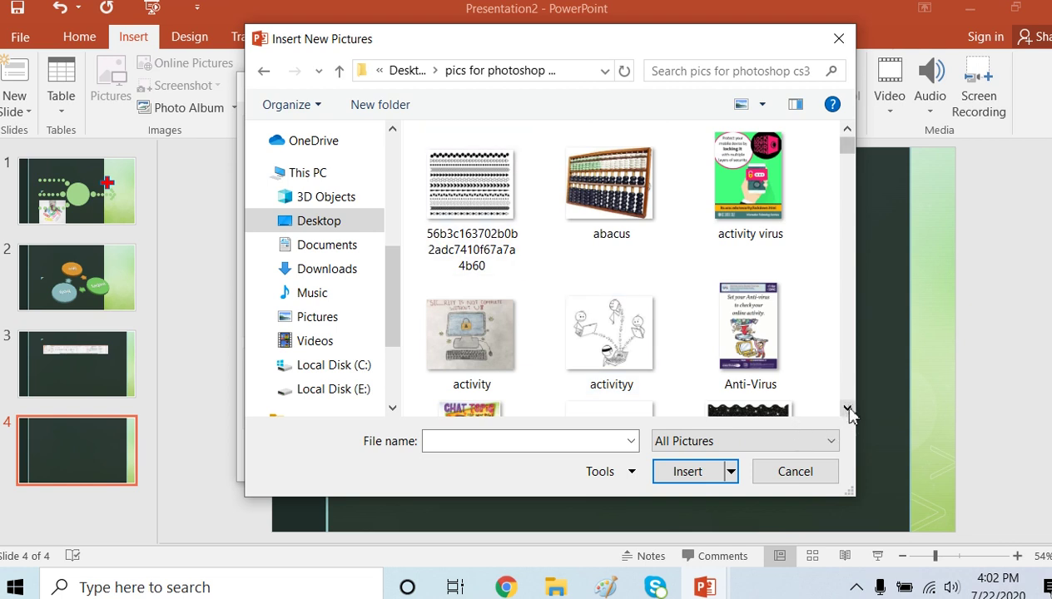
scroll(850, 411, down, 5)
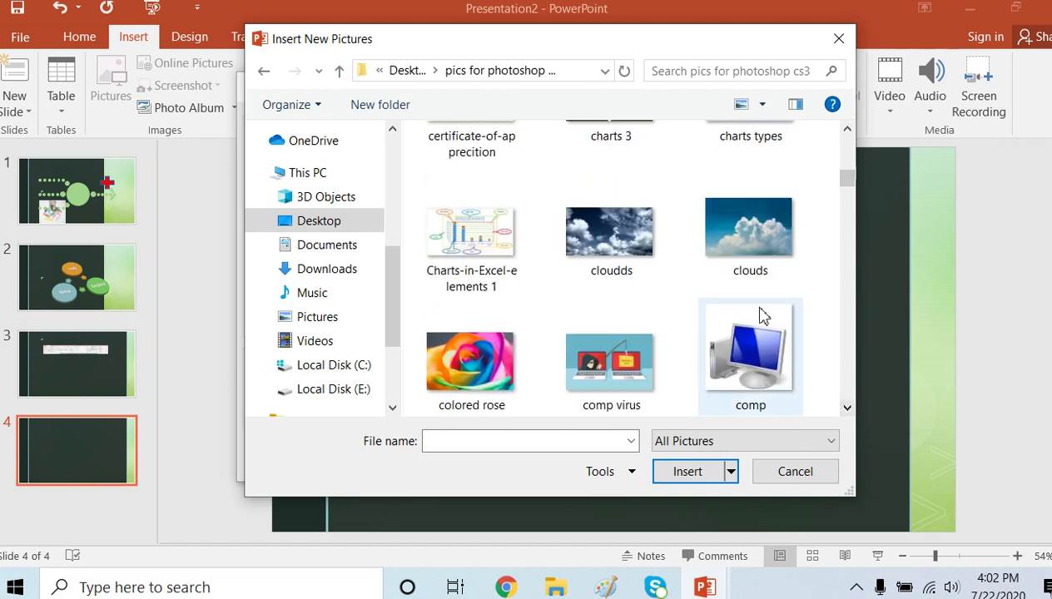
click(643, 238)
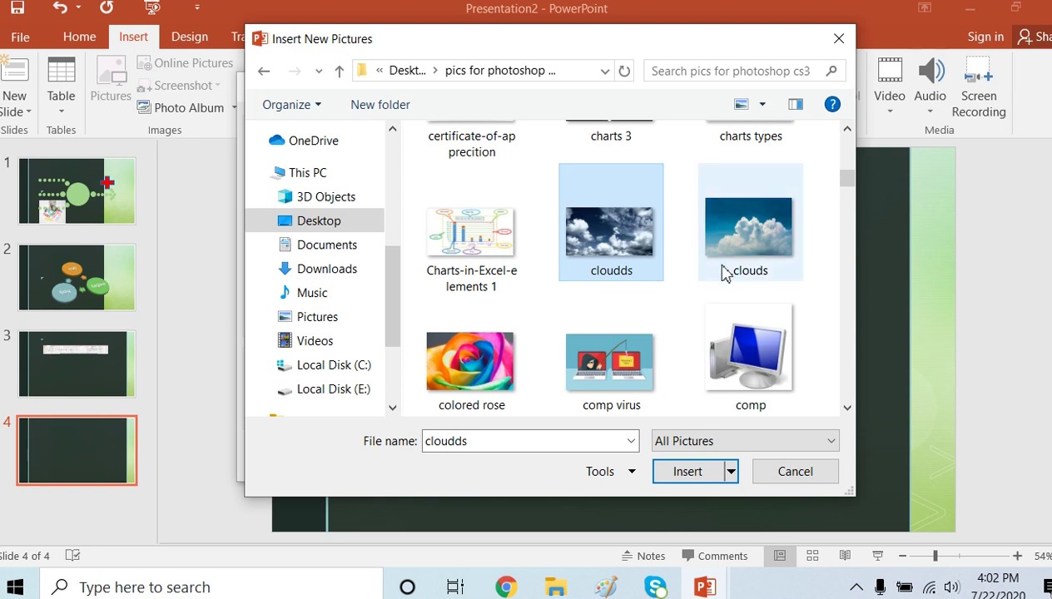
ctrl+click(723, 265)
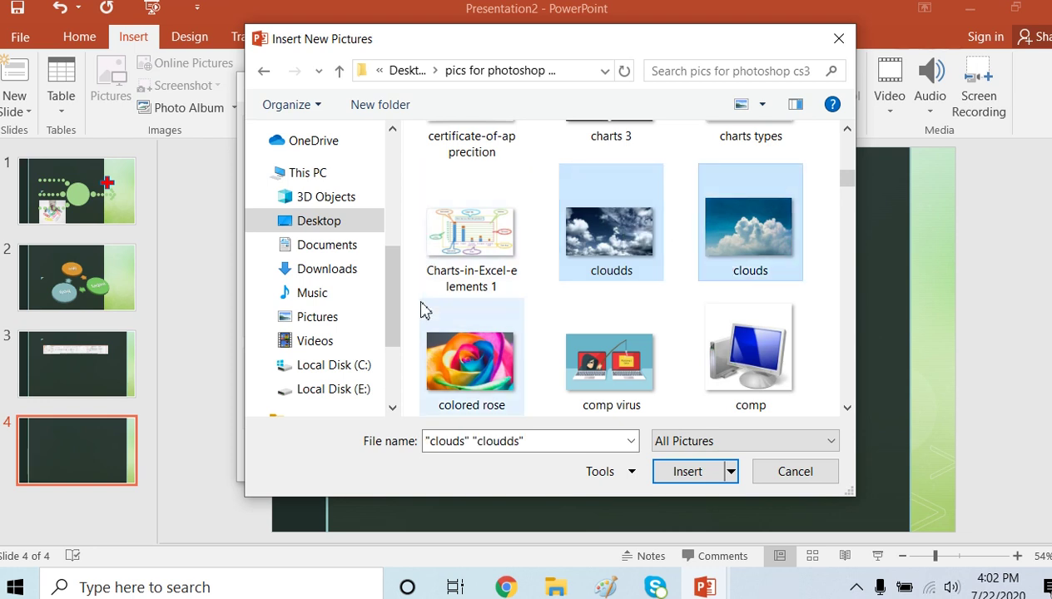
ctrl+click(433, 343)
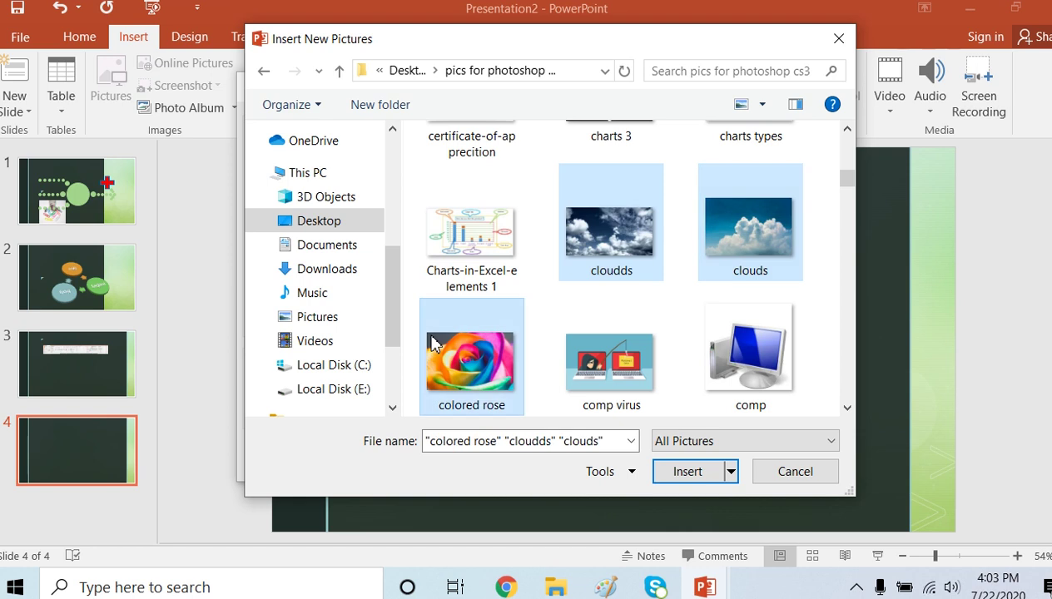
click(689, 479)
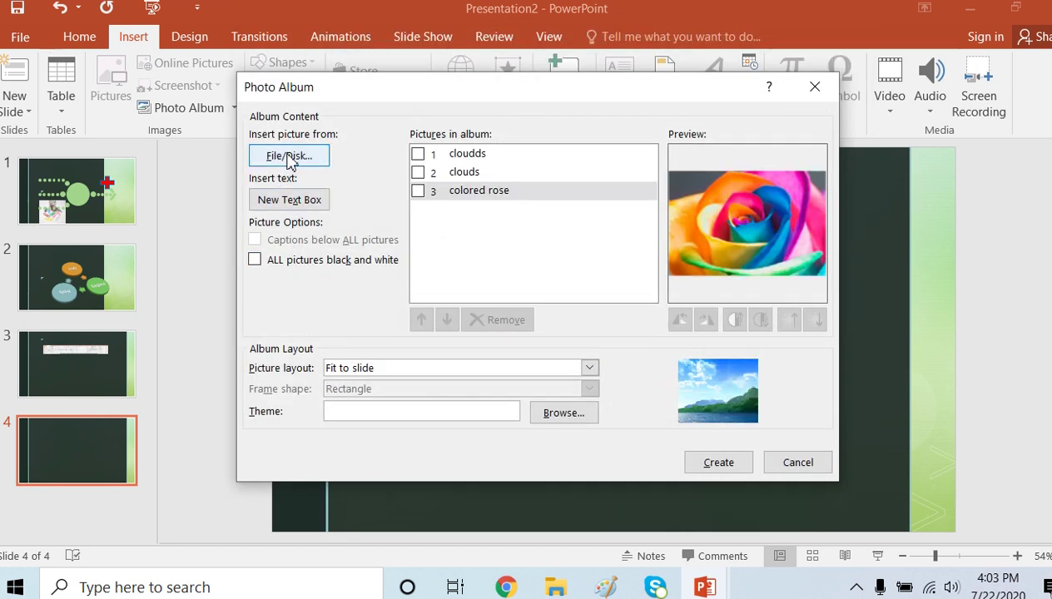
Add the giphy picture to the album as picture 4.
click(289, 160)
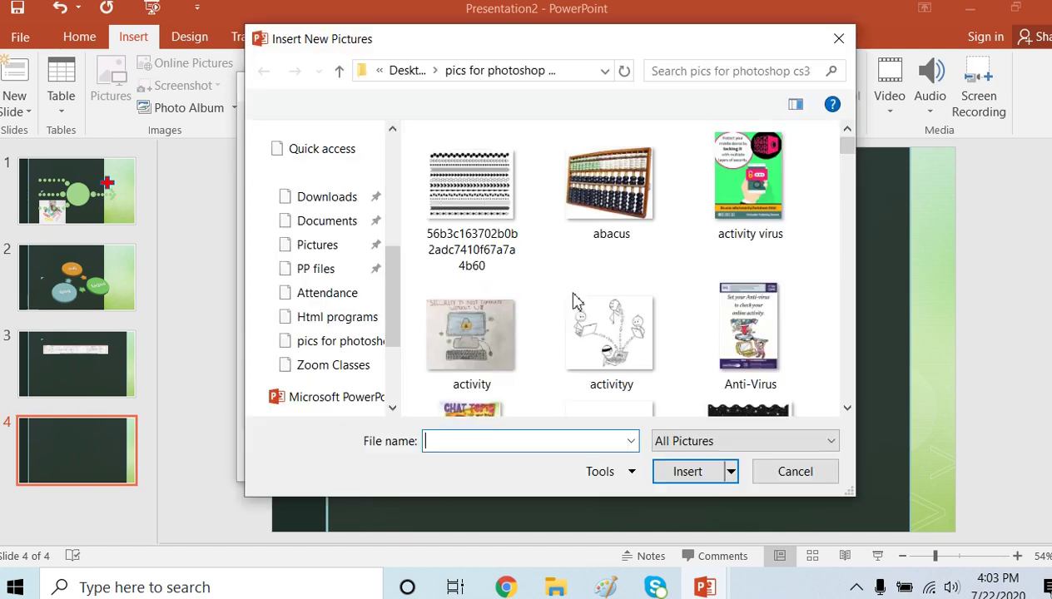
click(848, 408)
drag(847, 408, 848, 408)
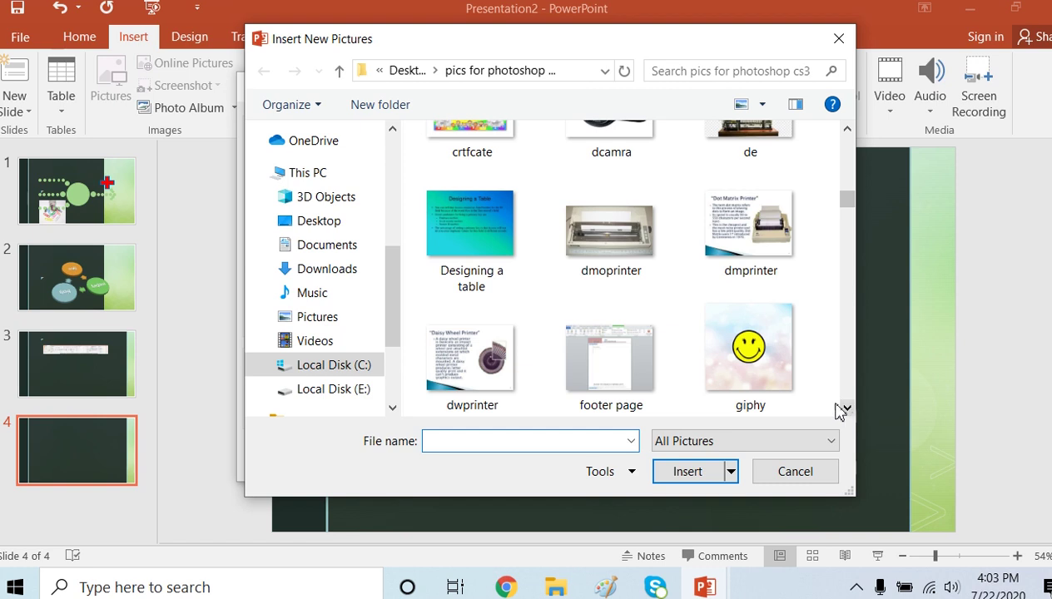
click(733, 366)
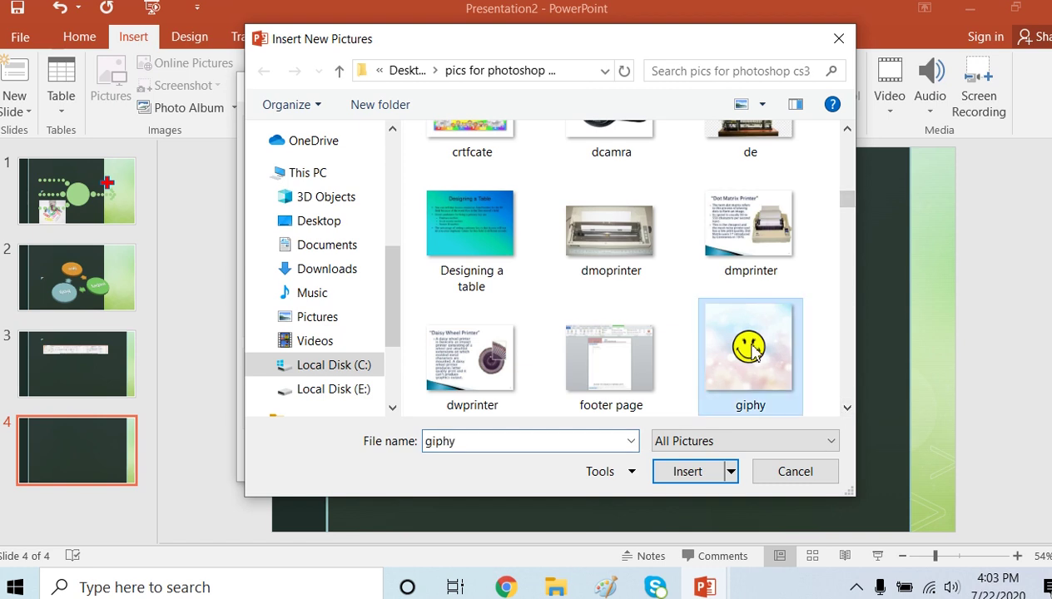
click(688, 472)
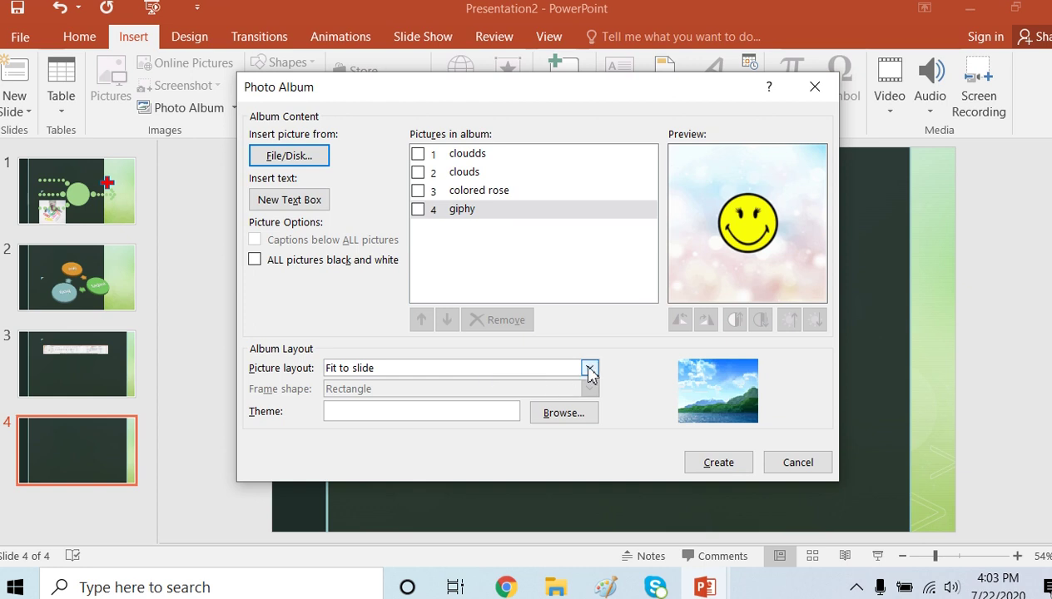
Choose a 4 pictures layout with Center Shadow Rectangle frames for the album.
click(590, 369)
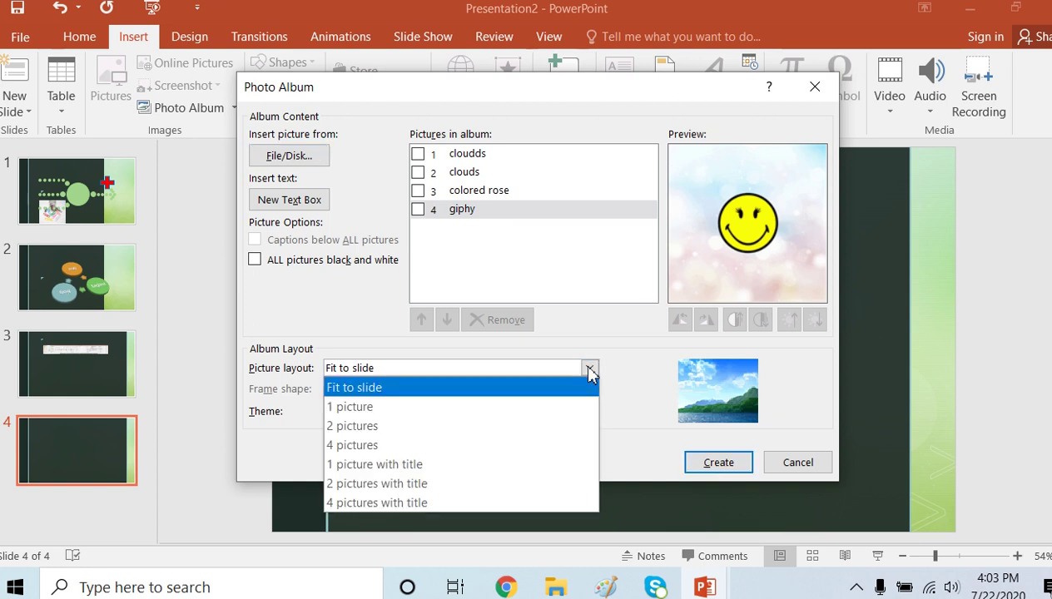
click(423, 445)
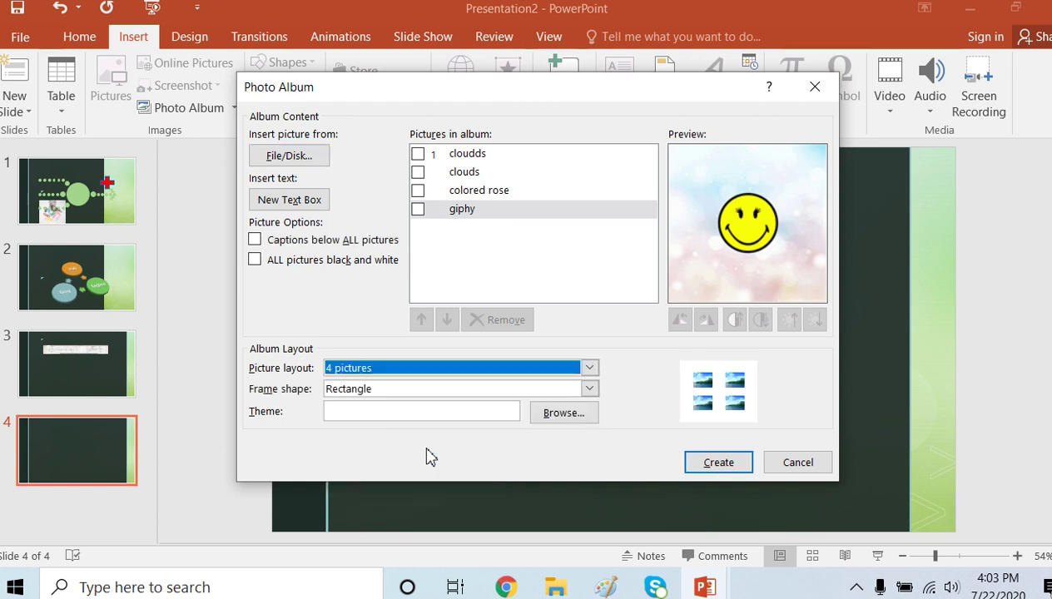
click(591, 389)
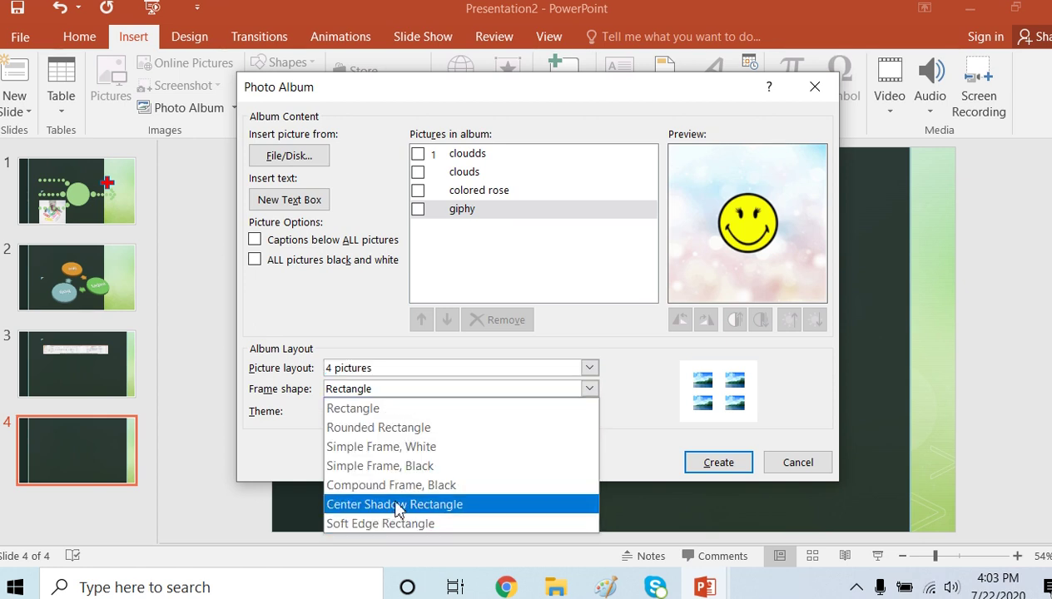
click(398, 505)
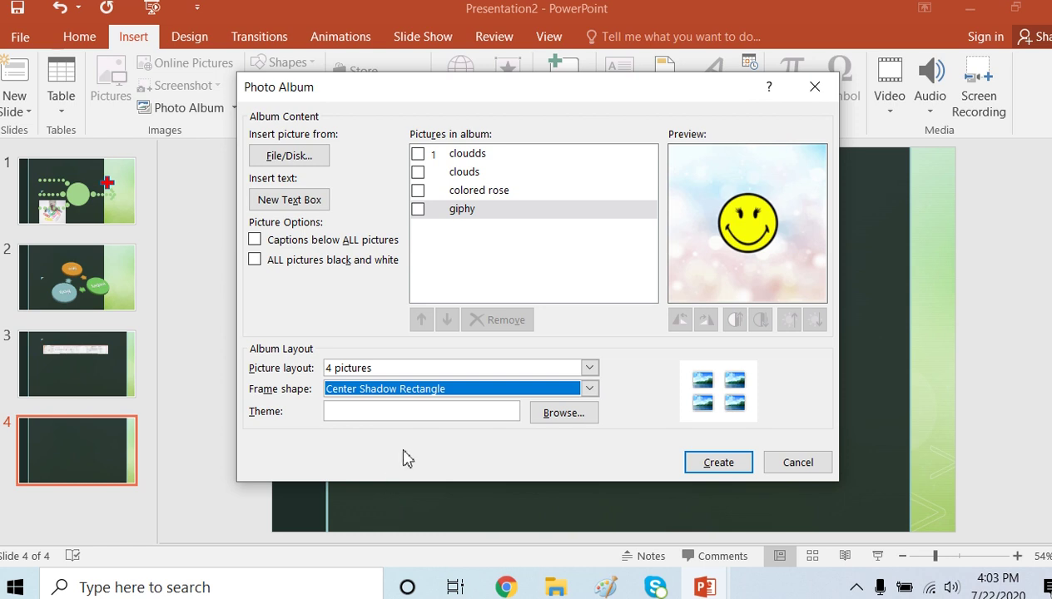
Create the album as Presentation3 and show slide 2 with the four framed pictures.
click(719, 462)
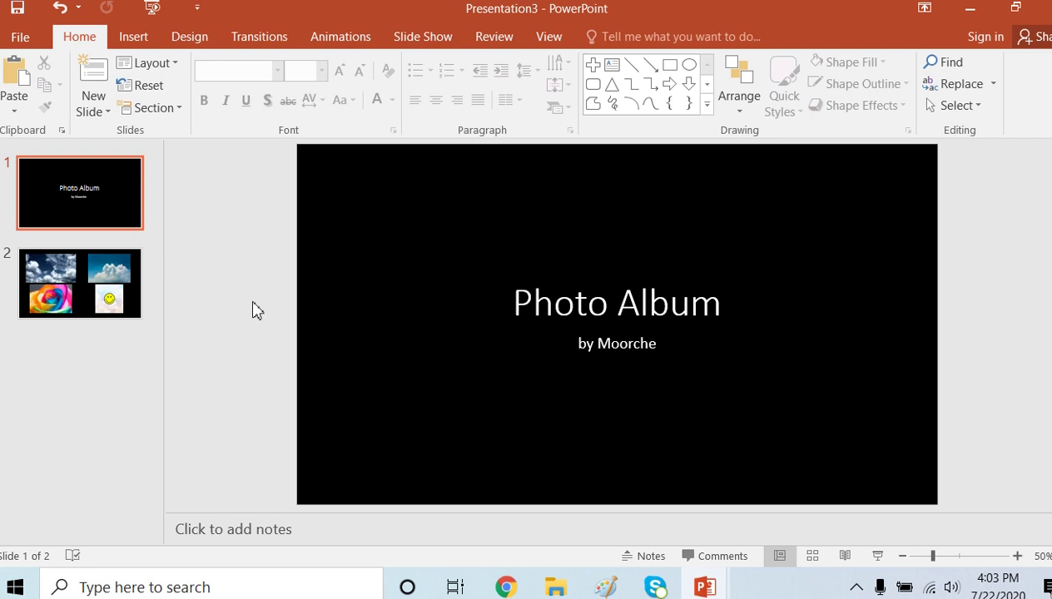
click(67, 264)
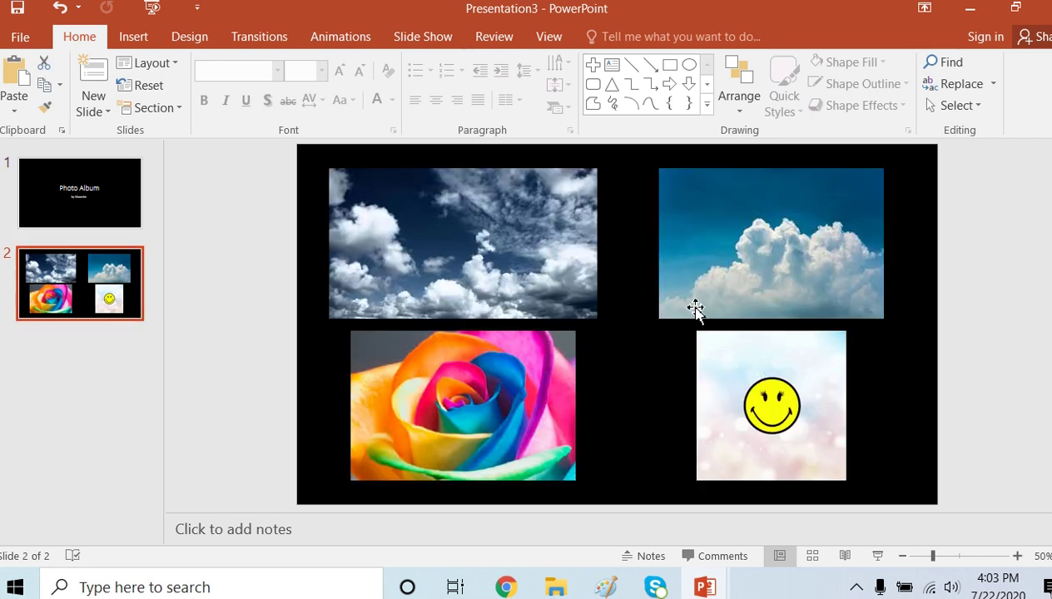